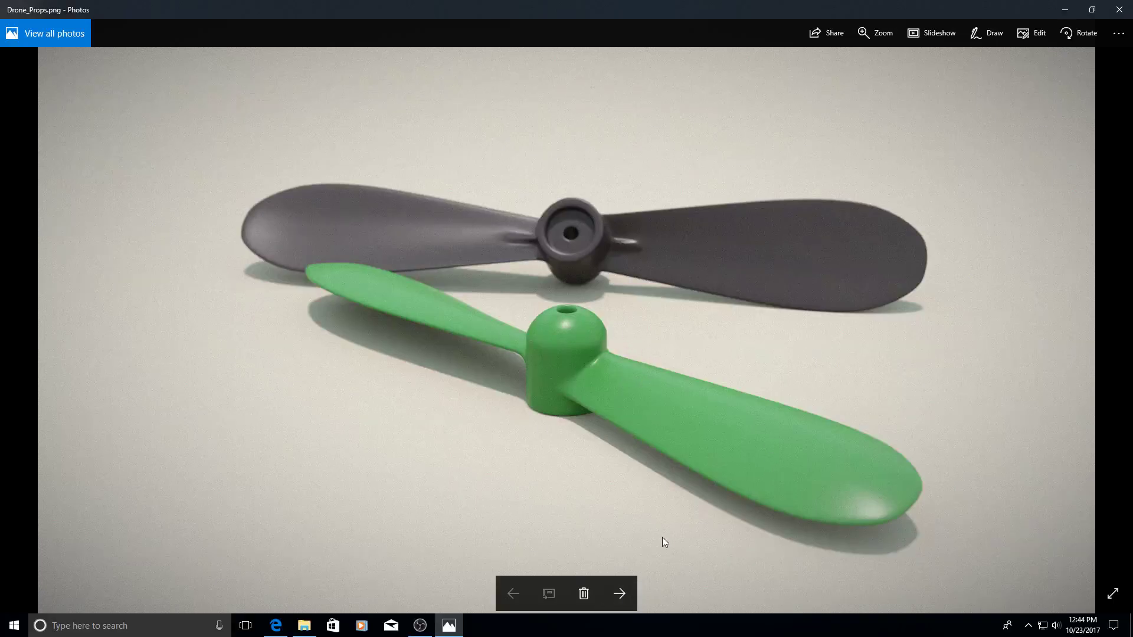
# Display the Drone_Props_Topo.png topology render in Photos, then minimize Photos to reveal the desktop.
pyautogui.click(621, 593)
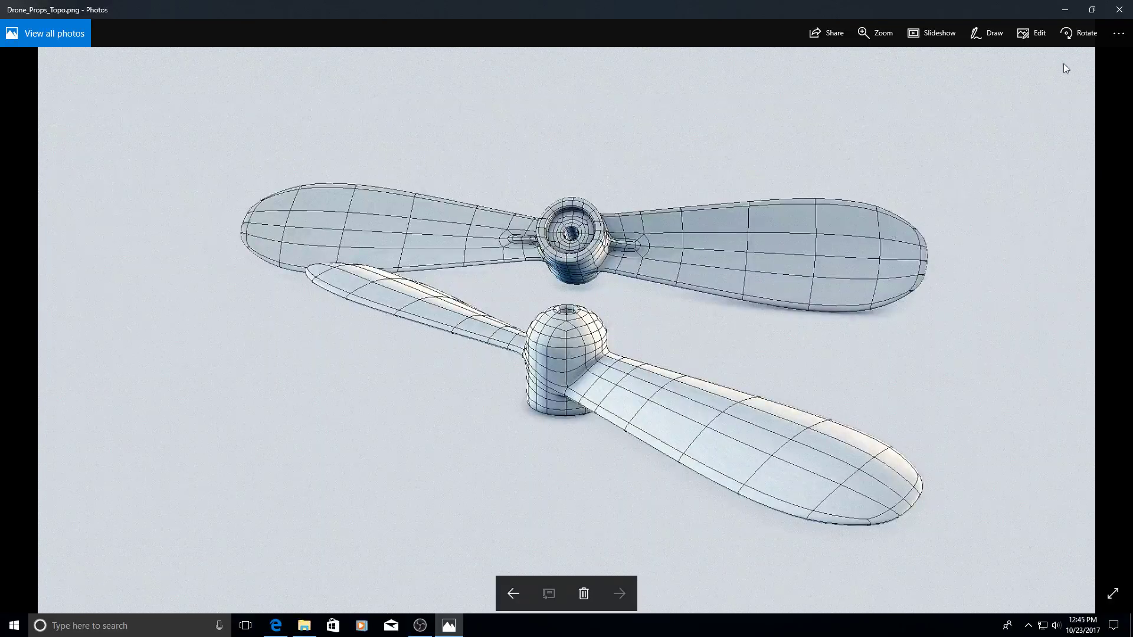
pyautogui.click(1066, 12)
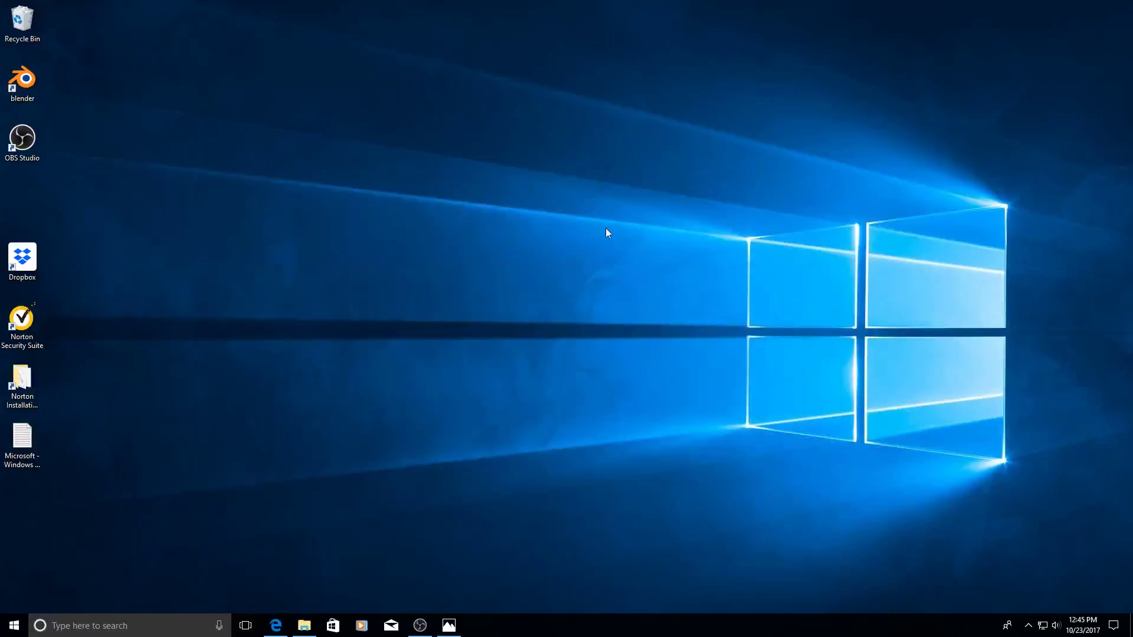
# Launch Blender and open udiRC_Prop_02.blend from the splash screen's recent files.
pyautogui.doubleClick(22, 80)
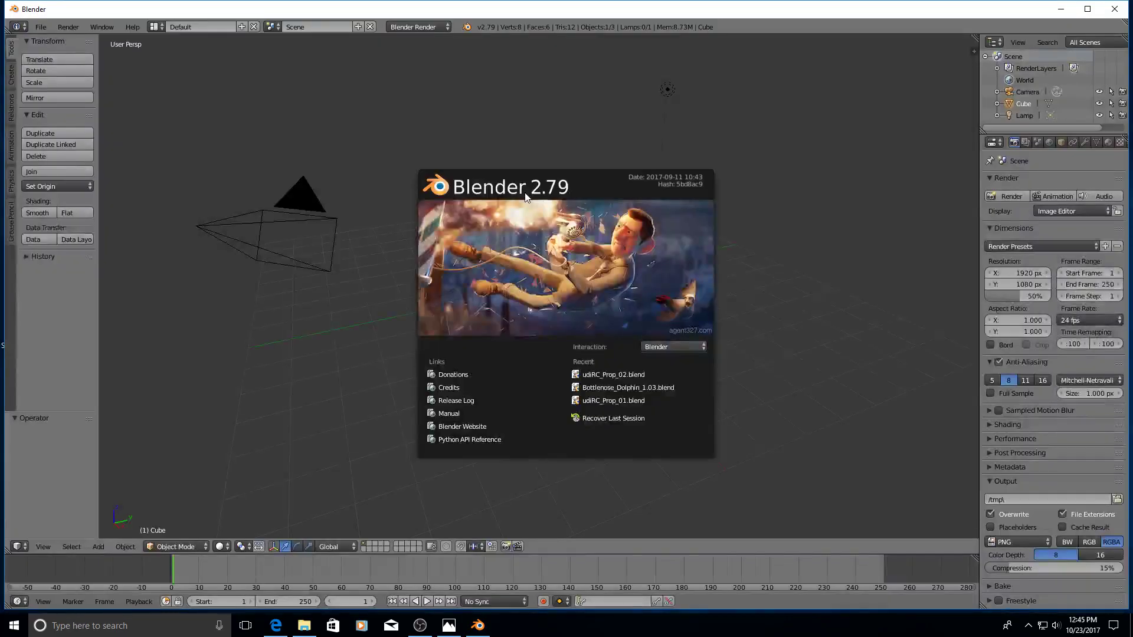
pyautogui.click(621, 374)
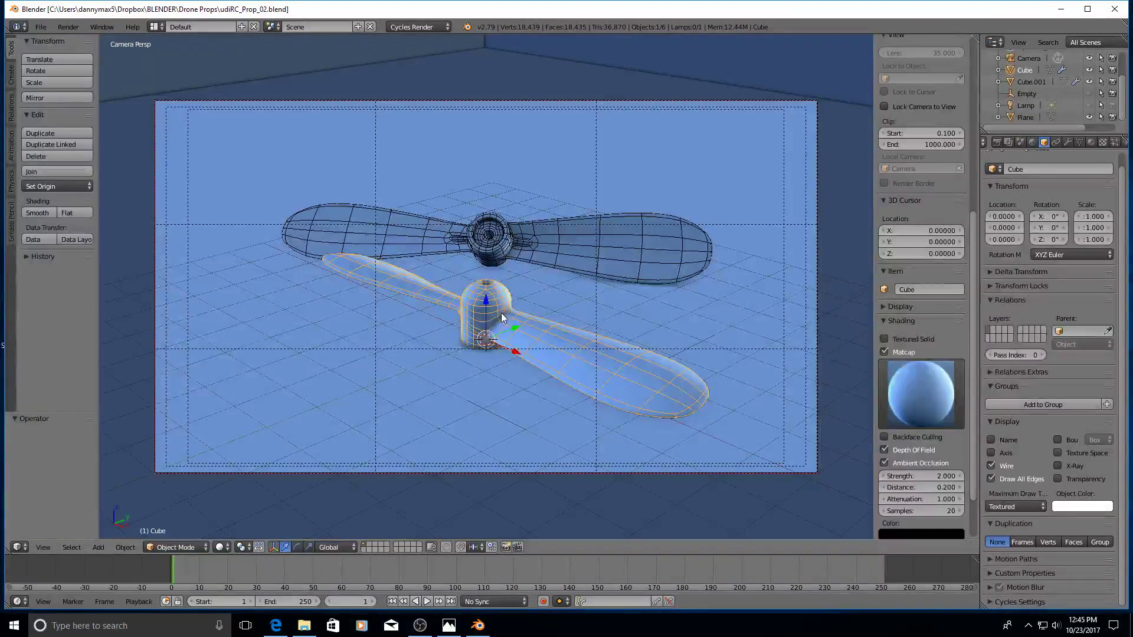
pyautogui.scroll(-3, 501, 313)
pyautogui.scroll(-2, 501, 313)
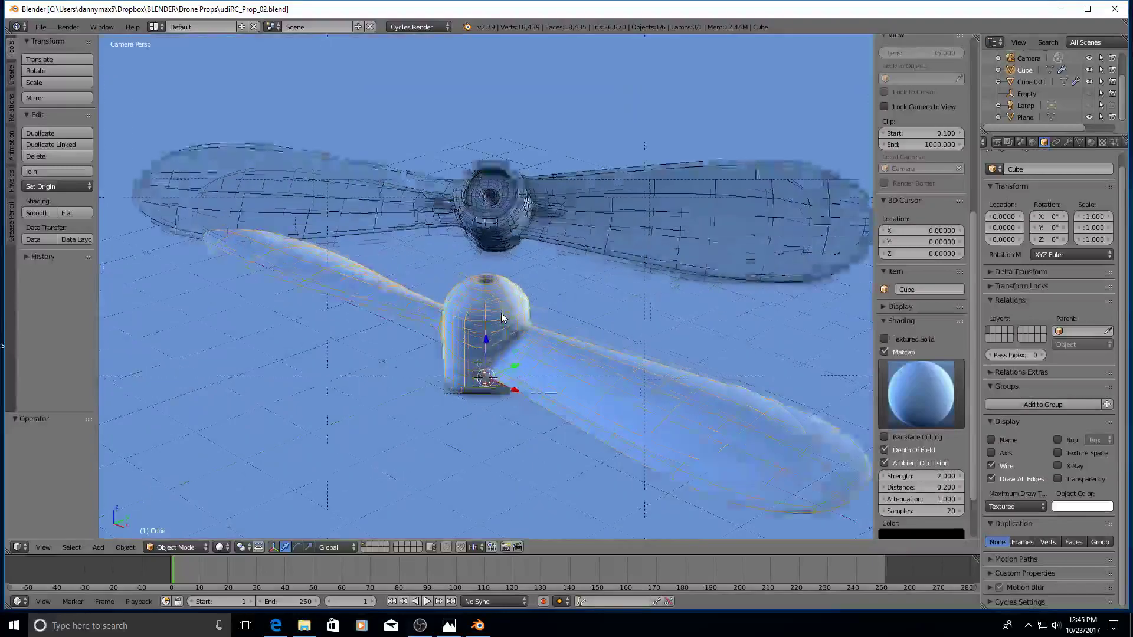
pyautogui.scroll(-1, 501, 313)
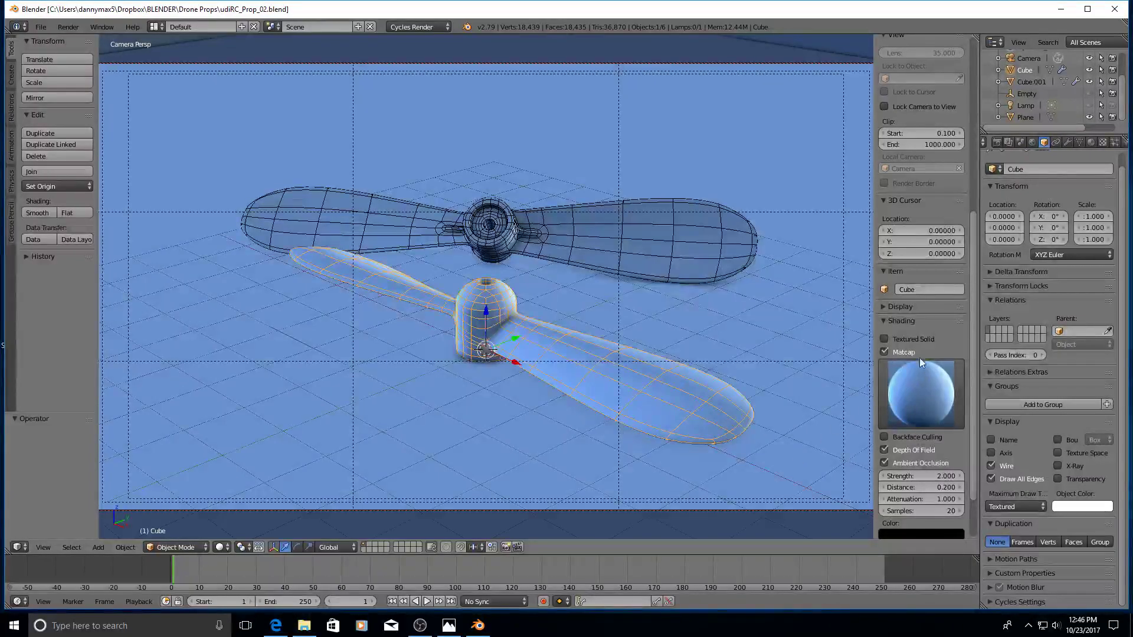
pyautogui.click(883, 353)
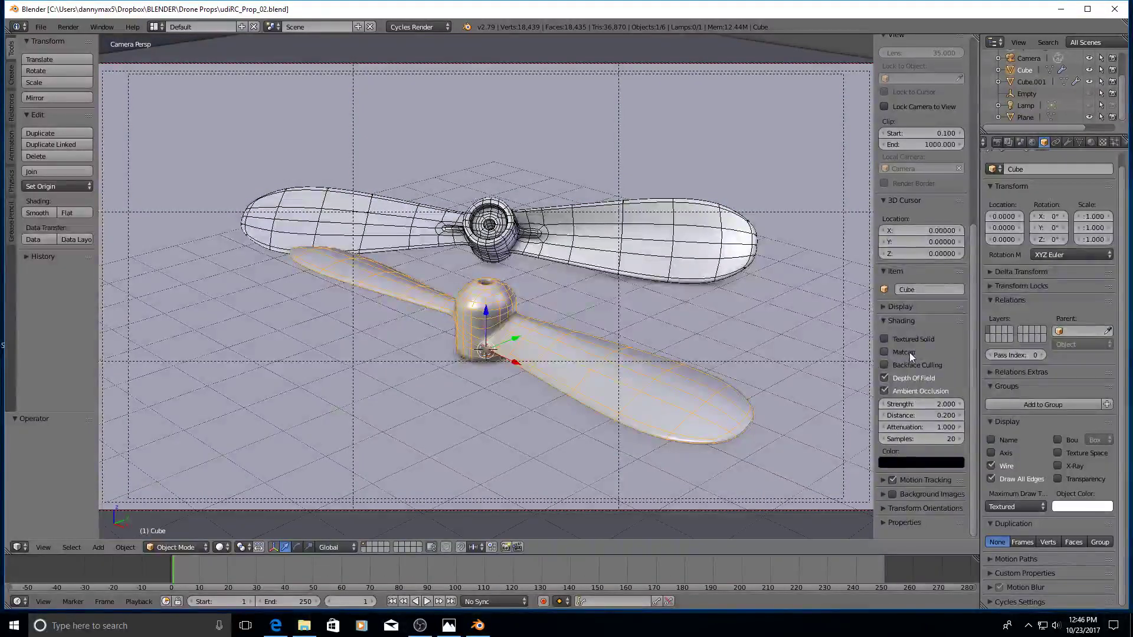
pyautogui.click(883, 351)
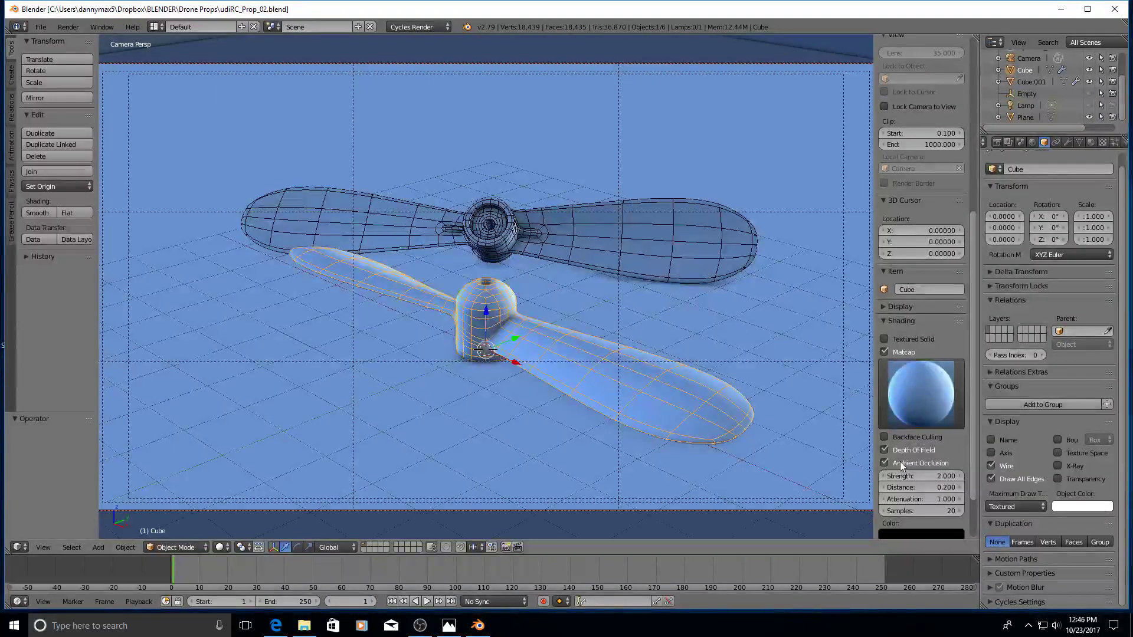
# Toggle viewport ambient occlusion repeatedly to compare hub shading, leaving it on.
pyautogui.click(884, 462)
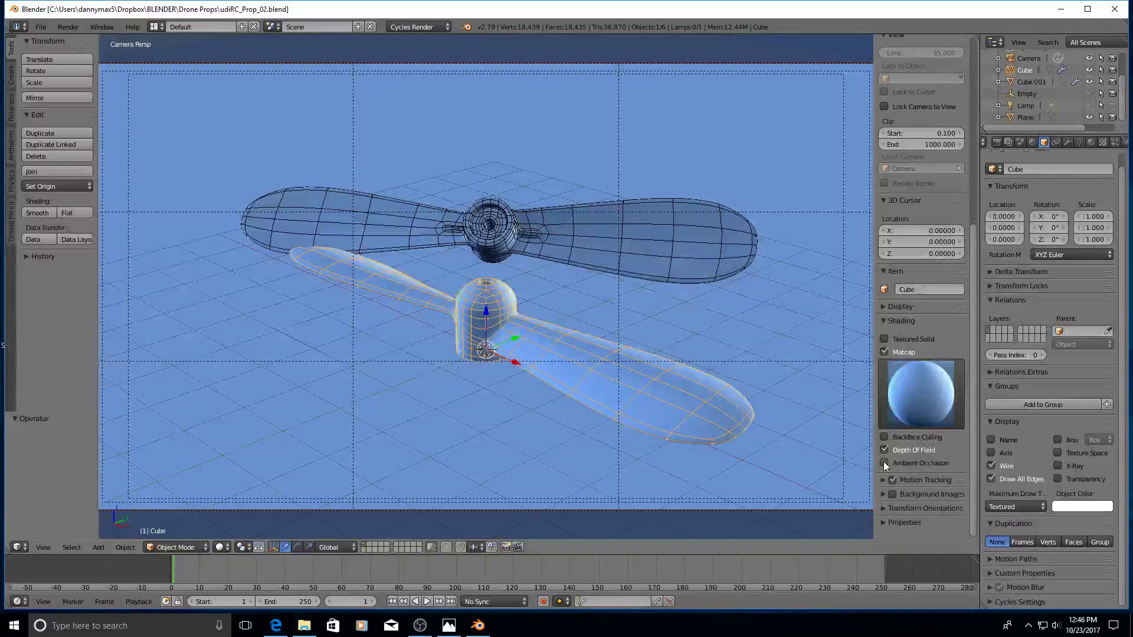
pyautogui.click(884, 462)
pyautogui.click(884, 462)
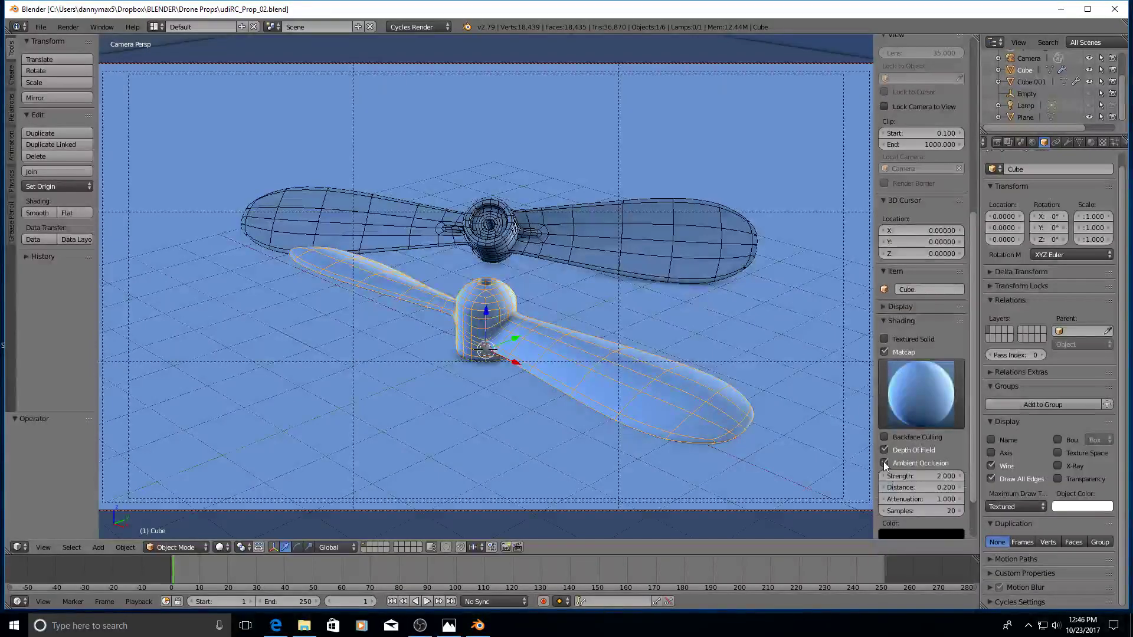
pyautogui.click(883, 462)
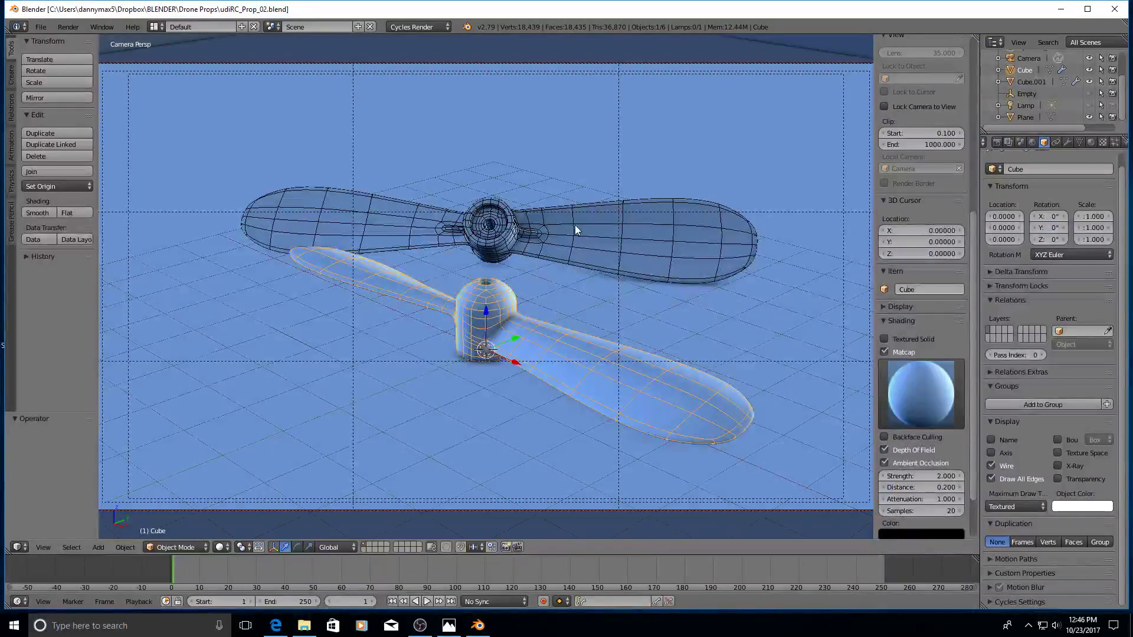
pyautogui.scroll(3, 592, 247)
pyautogui.scroll(2, 592, 242)
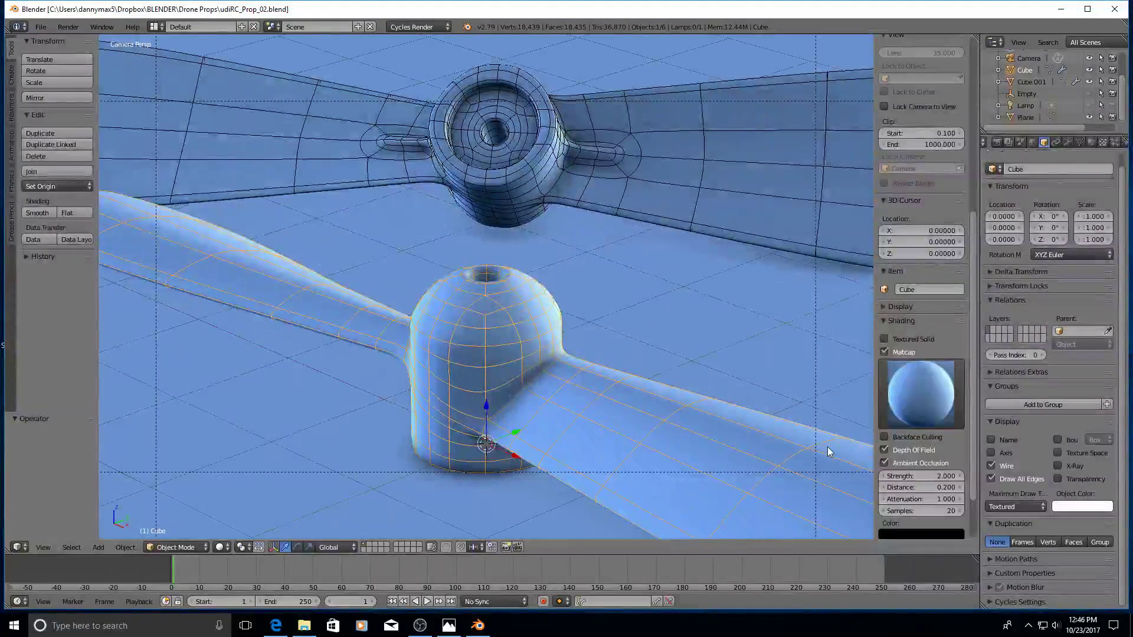
pyautogui.click(884, 463)
pyautogui.click(887, 462)
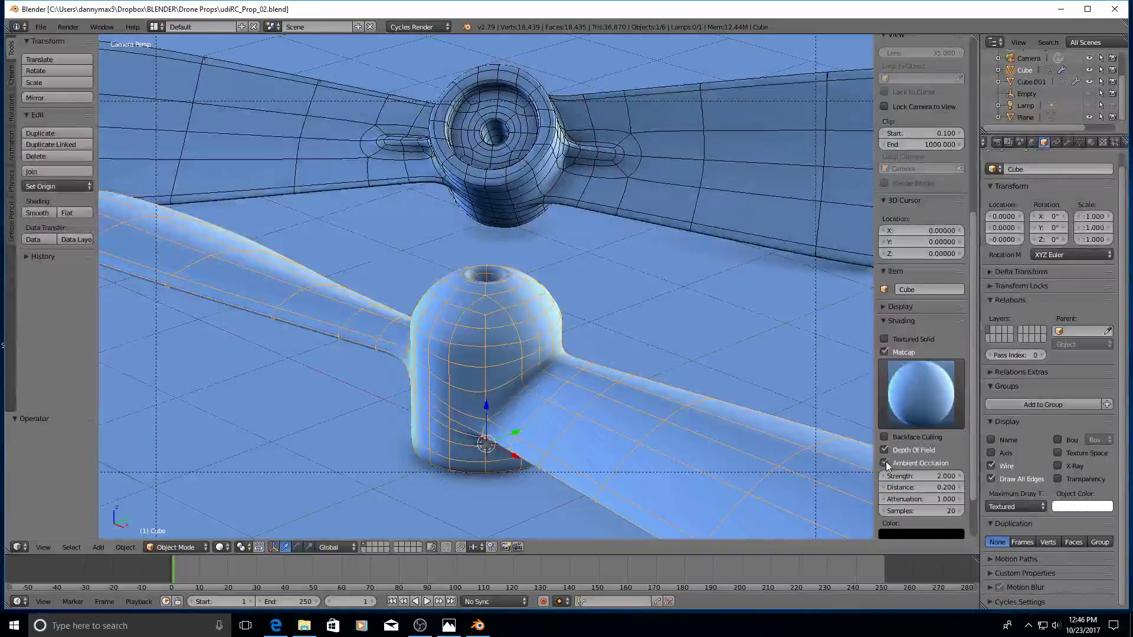
pyautogui.click(886, 461)
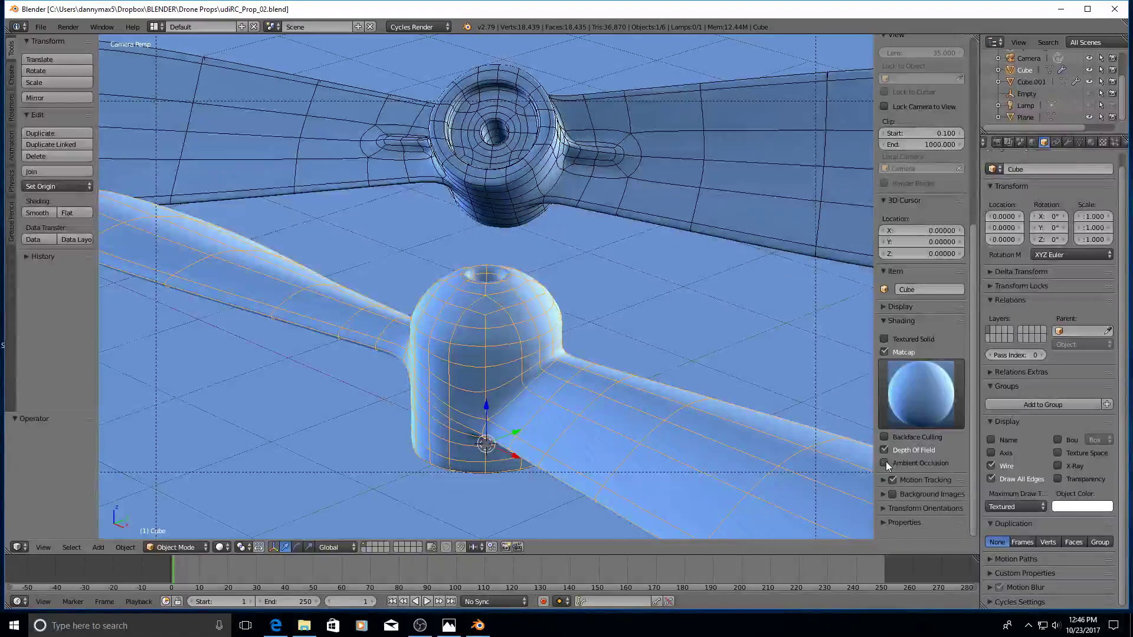
pyautogui.click(886, 461)
pyautogui.click(886, 462)
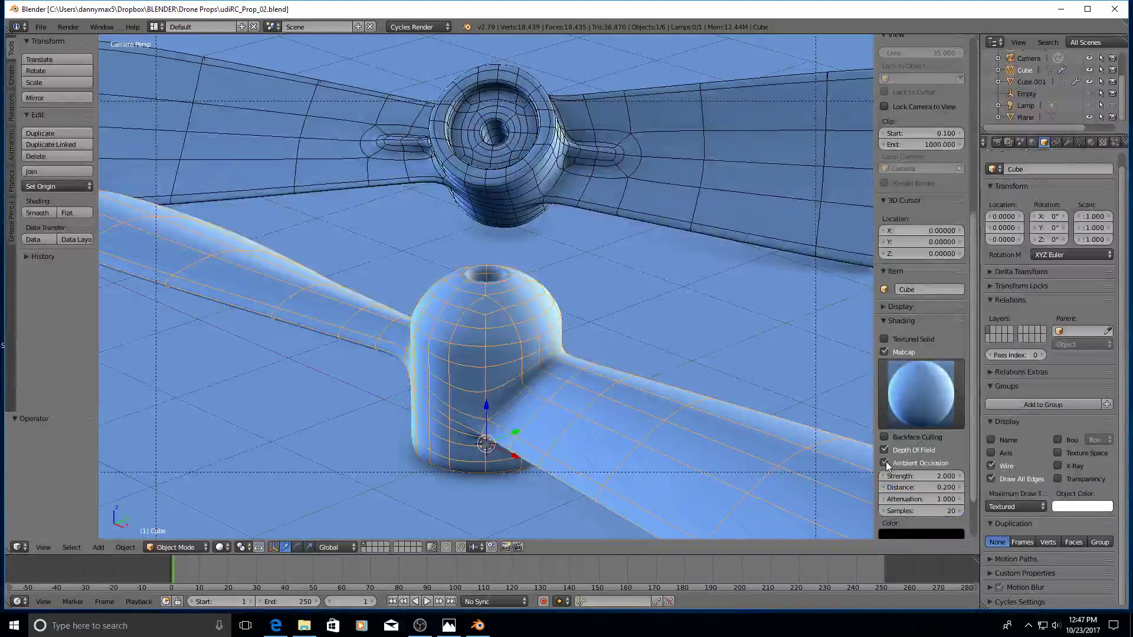
pyautogui.click(886, 461)
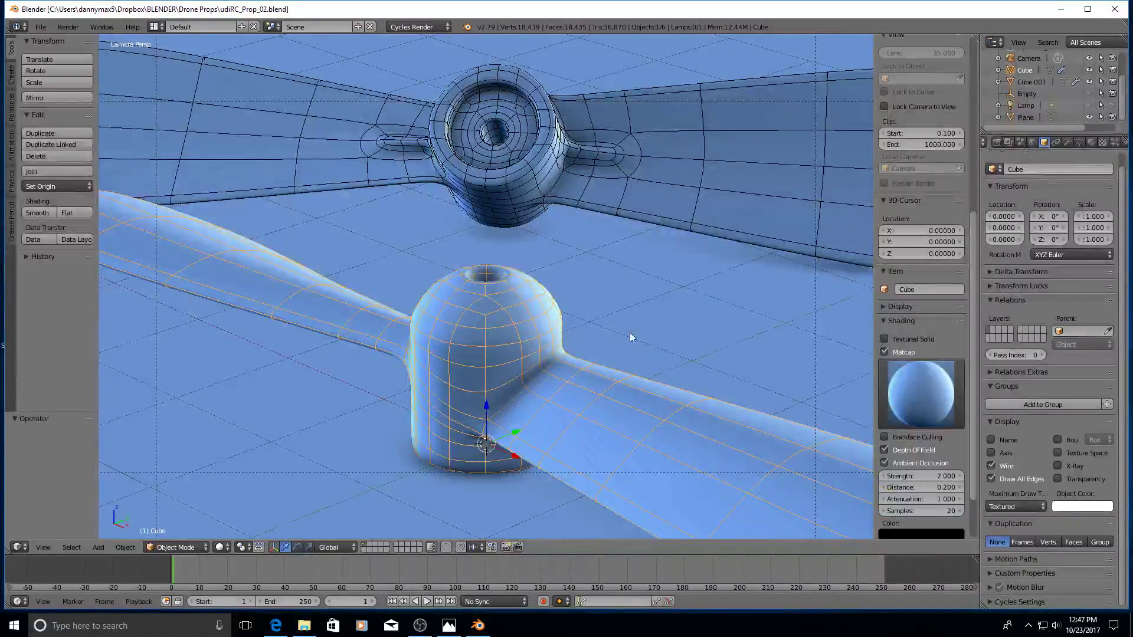
# Enable Draw All Edges in the lower propeller's Object Display settings.
pyautogui.scroll(3, 617, 323)
pyautogui.scroll(-2, 618, 324)
pyautogui.scroll(-4, 617, 324)
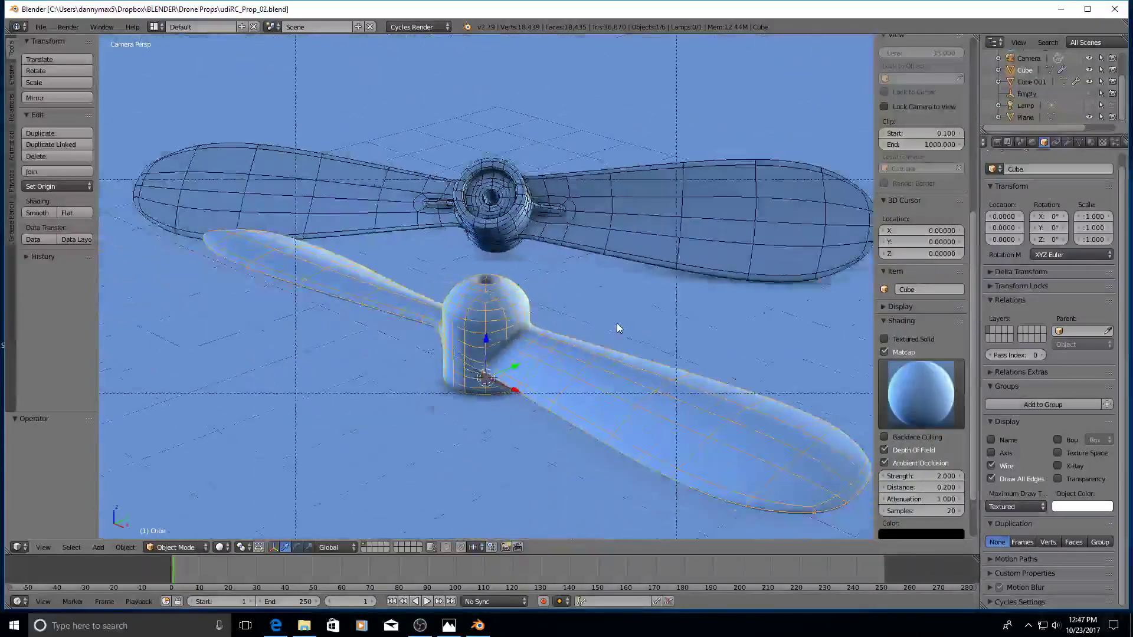
pyautogui.scroll(-1, 617, 325)
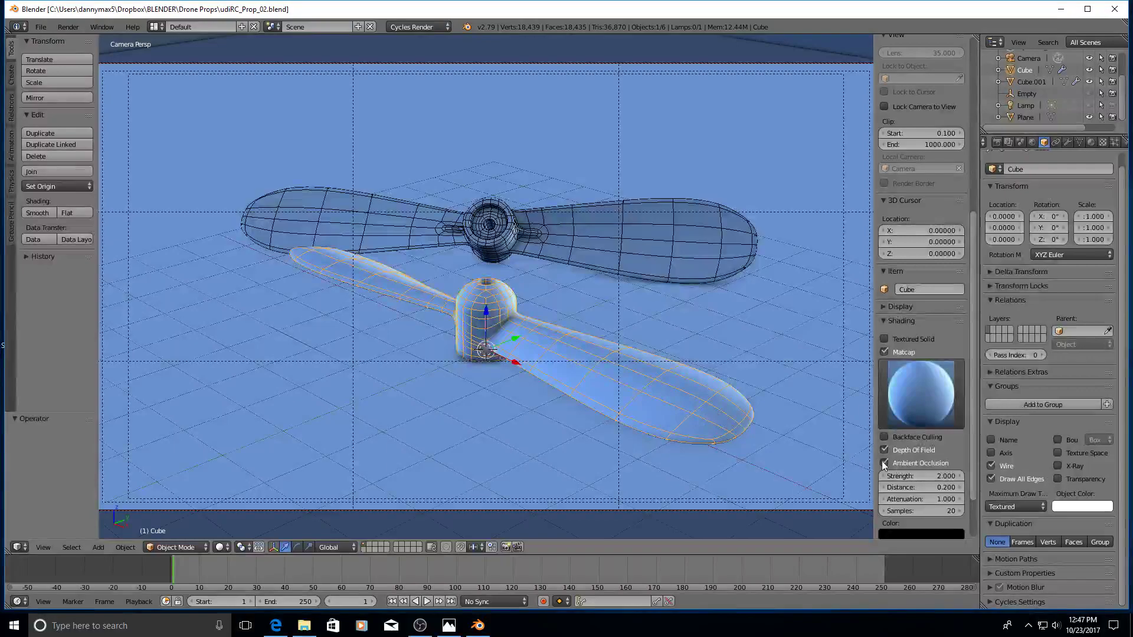
pyautogui.click(992, 478)
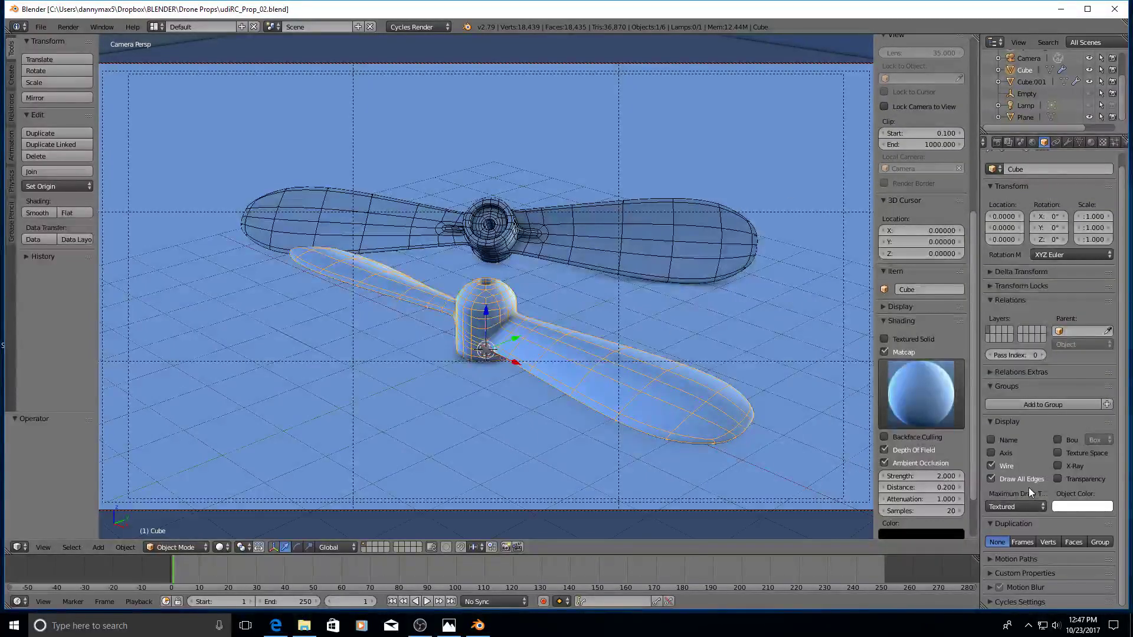
# Toggle the lower propeller's Wire overlay to compare, leaving it on.
pyautogui.click(990, 466)
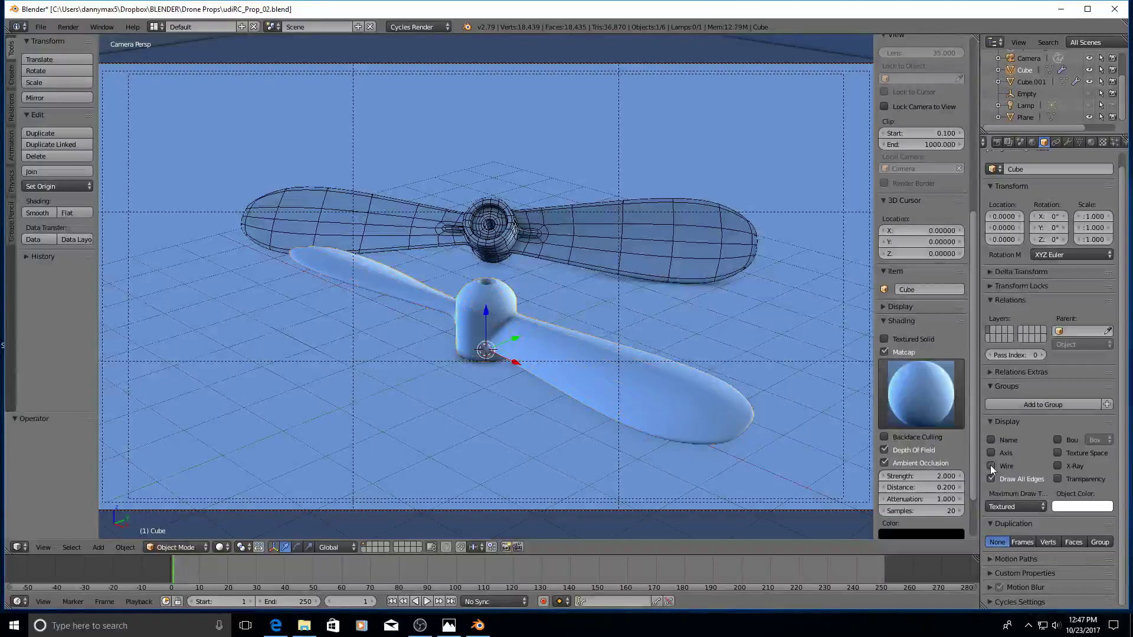
pyautogui.click(990, 466)
pyautogui.click(990, 464)
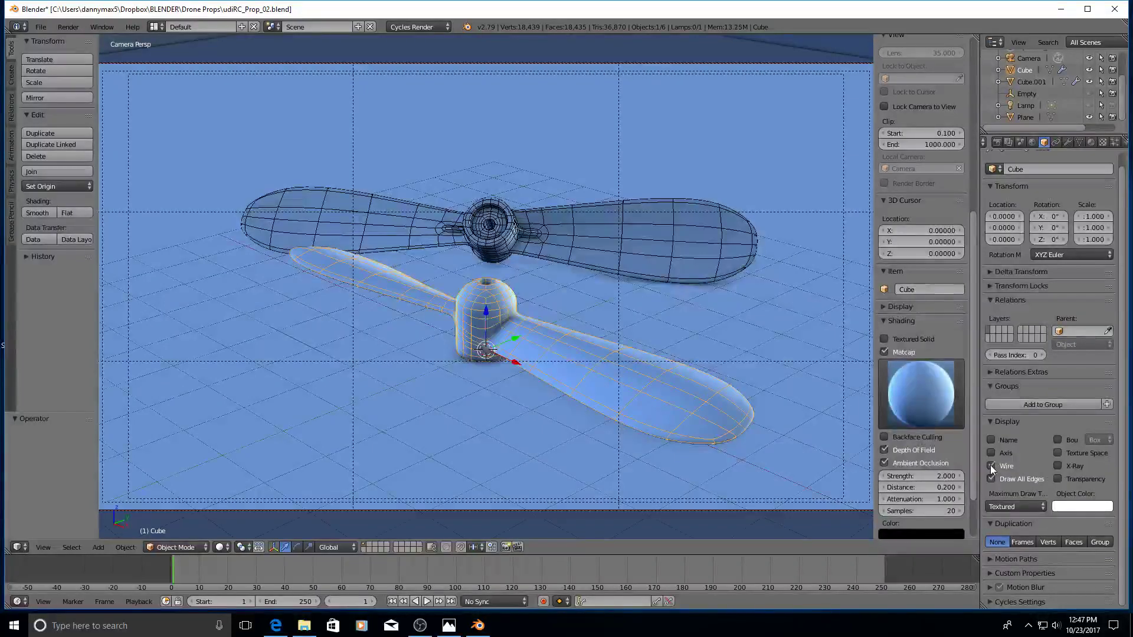
pyautogui.click(990, 465)
pyautogui.click(990, 465)
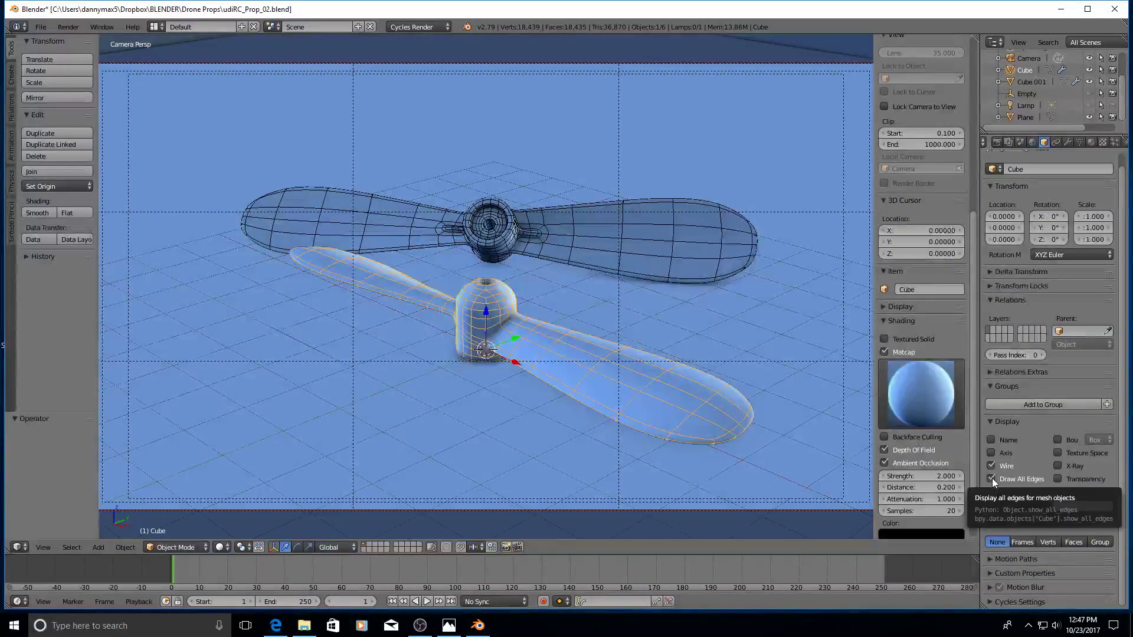
# Turn Draw All Edges off and bring up the Subdivision Surface modifier settings.
pyautogui.click(992, 479)
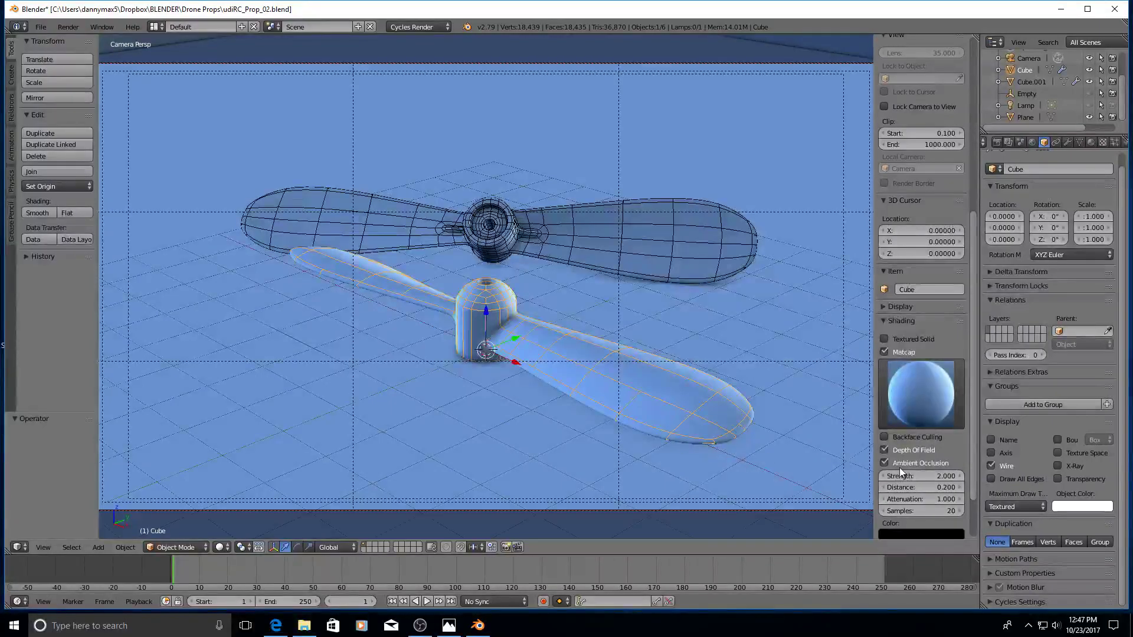
pyautogui.click(990, 478)
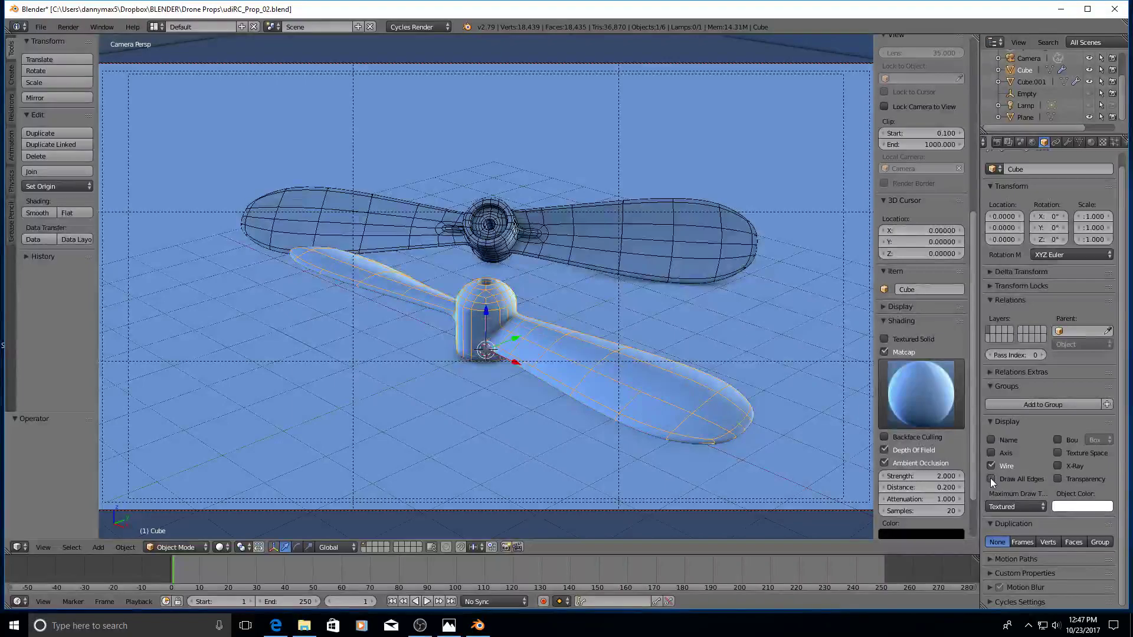
pyautogui.click(991, 478)
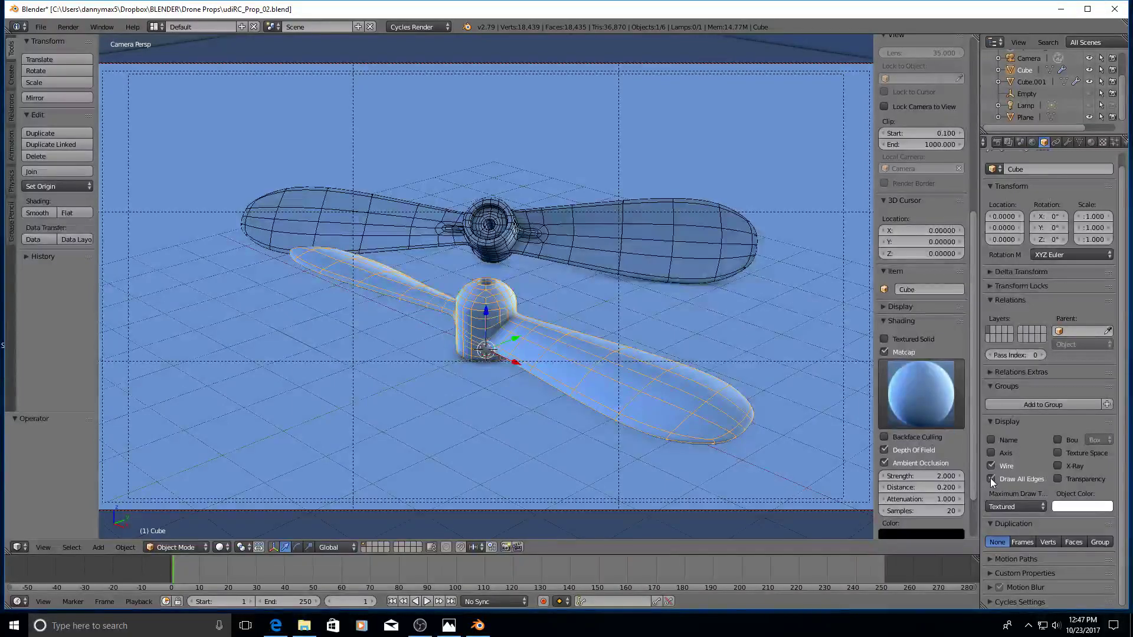
pyautogui.click(991, 479)
pyautogui.click(1068, 142)
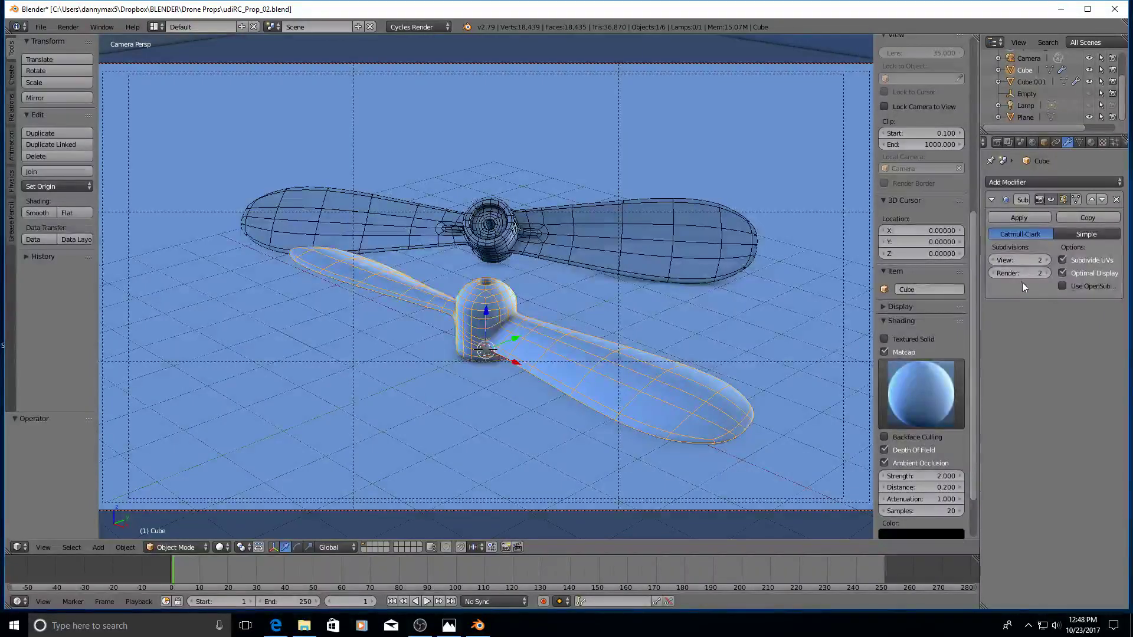
# Uncheck the Subsurf modifier's Optimal Display and zoom to inspect the dense wireframe.
pyautogui.click(1062, 273)
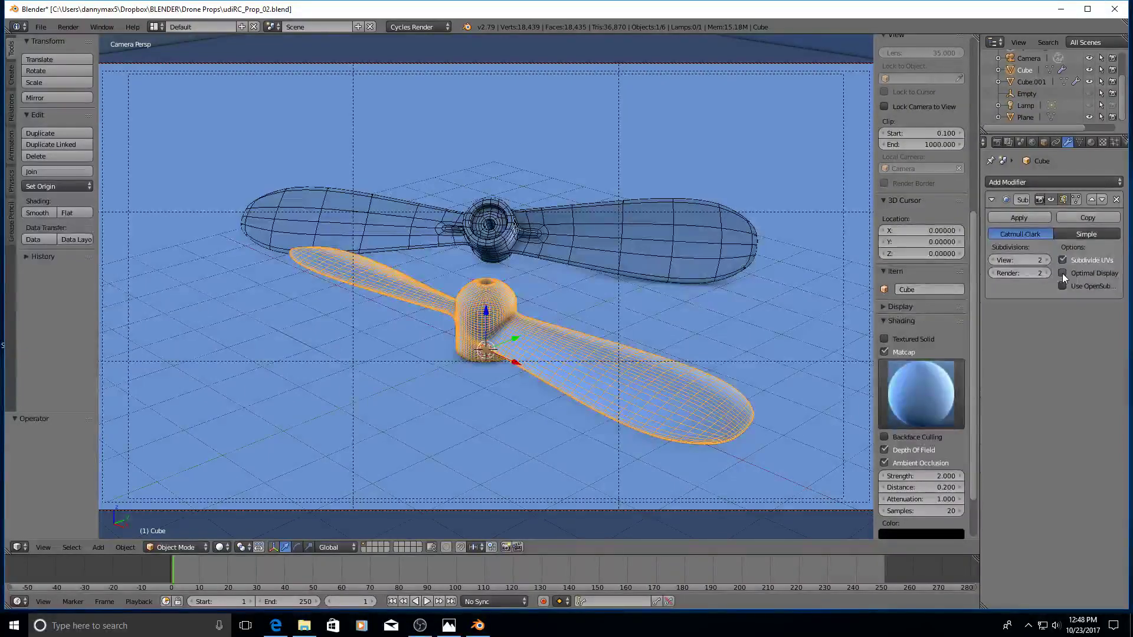
pyautogui.scroll(-2, 736, 396)
pyautogui.scroll(1, 736, 395)
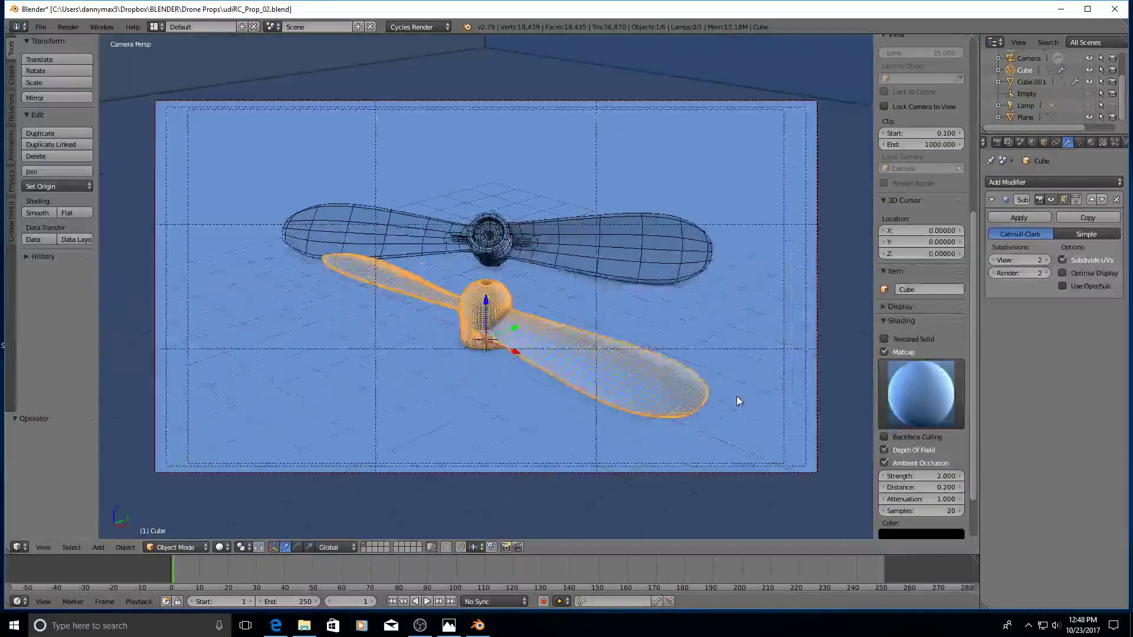
pyautogui.scroll(2, 737, 395)
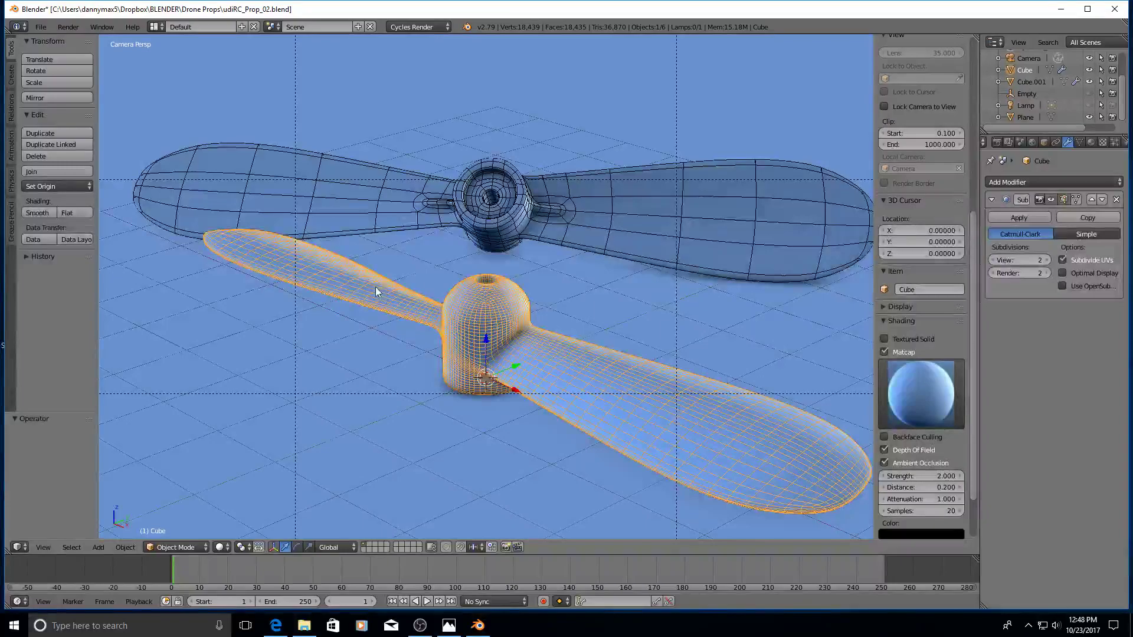
pyautogui.scroll(2, 572, 348)
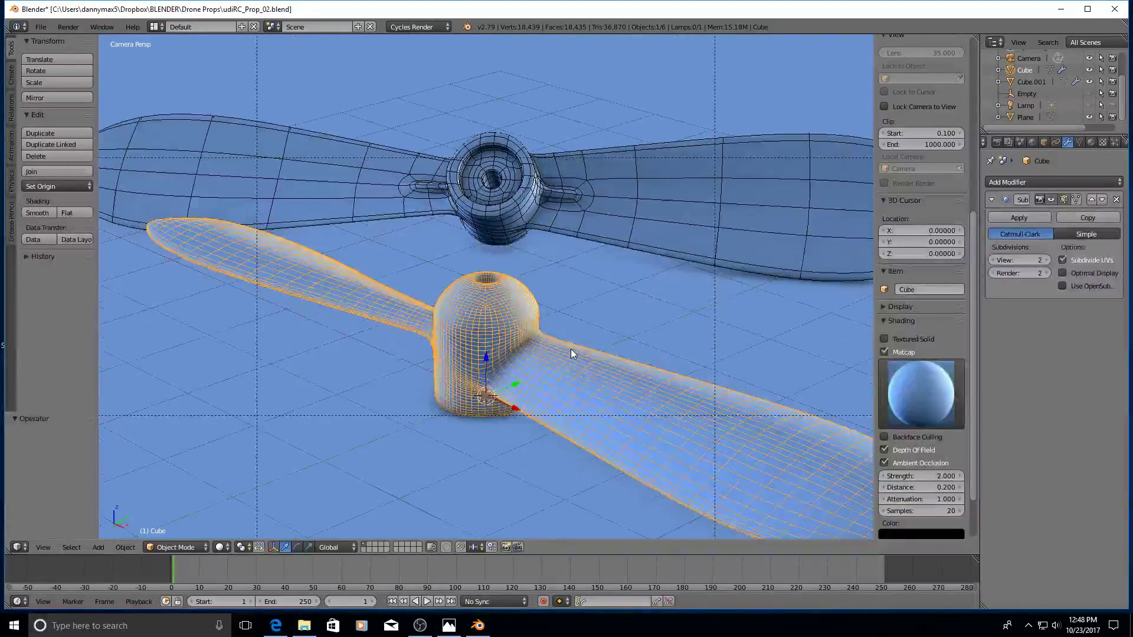
pyautogui.scroll(2, 570, 348)
pyautogui.scroll(2, 570, 348)
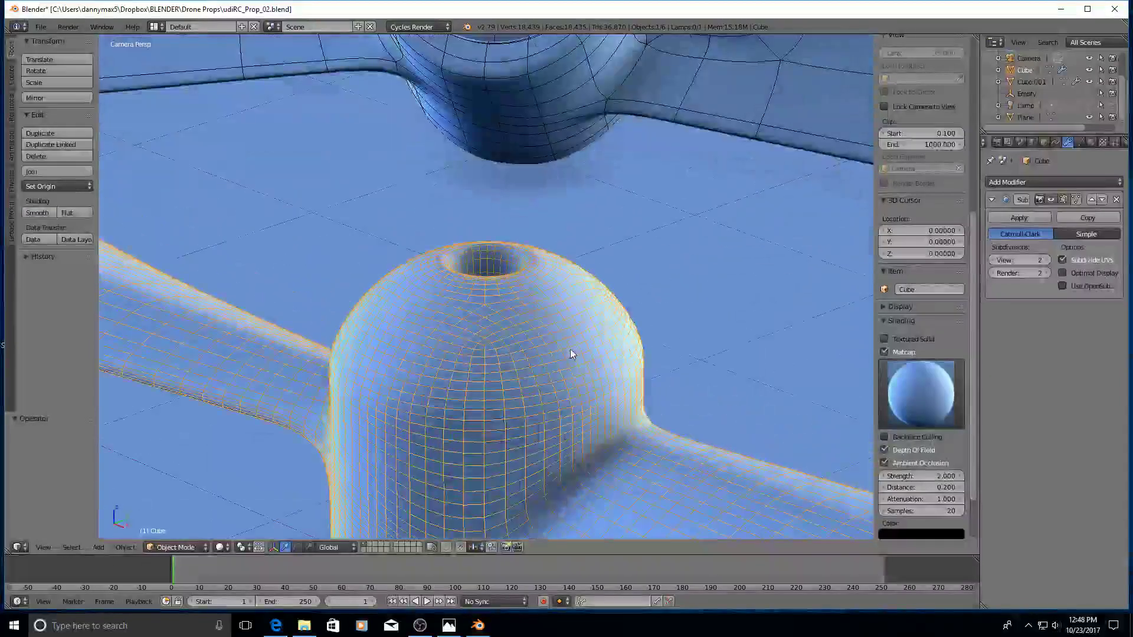
pyautogui.scroll(-2, 570, 352)
pyautogui.scroll(-2, 570, 353)
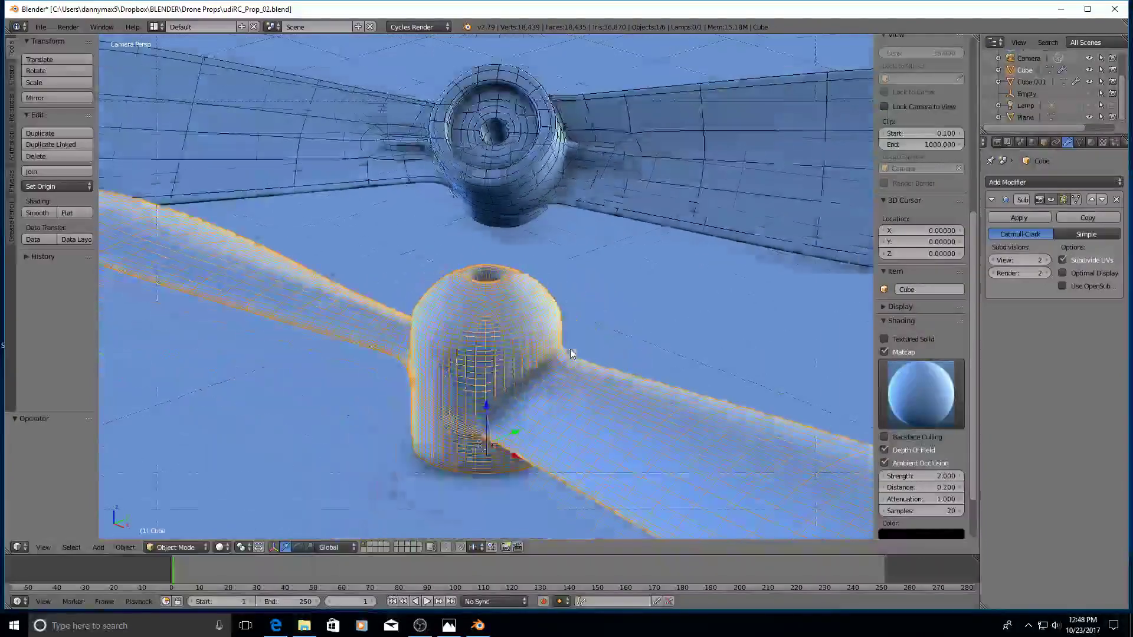
pyautogui.scroll(-2, 570, 353)
pyautogui.scroll(-1, 570, 352)
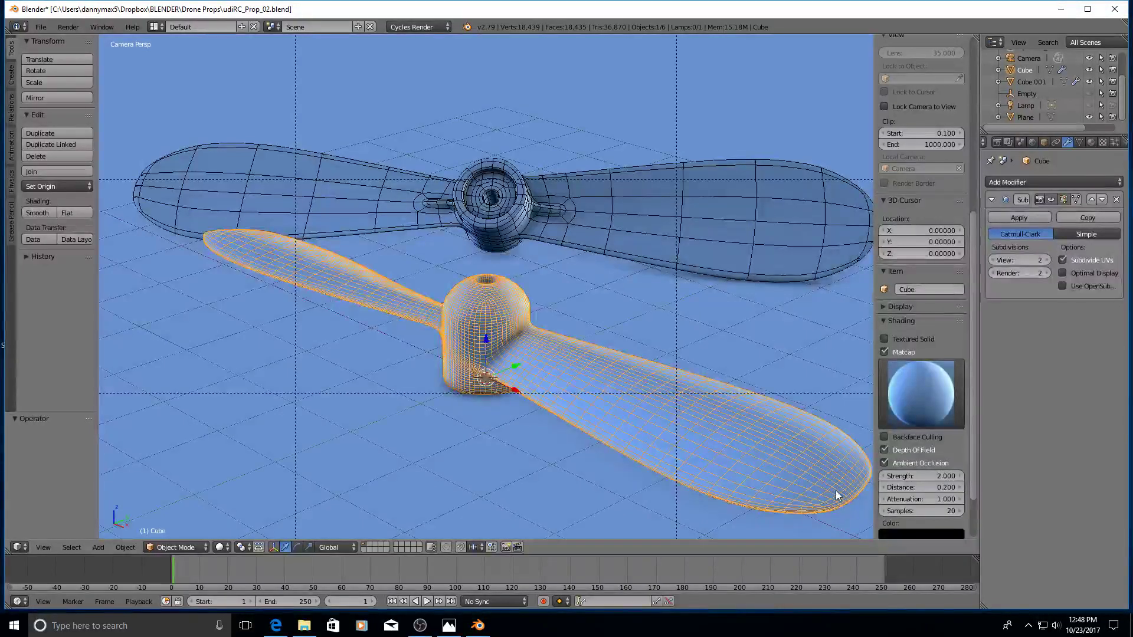
# Re-enable Optimal Display, comparing with the Subsurf viewport display briefly off, then on.
pyautogui.click(1062, 273)
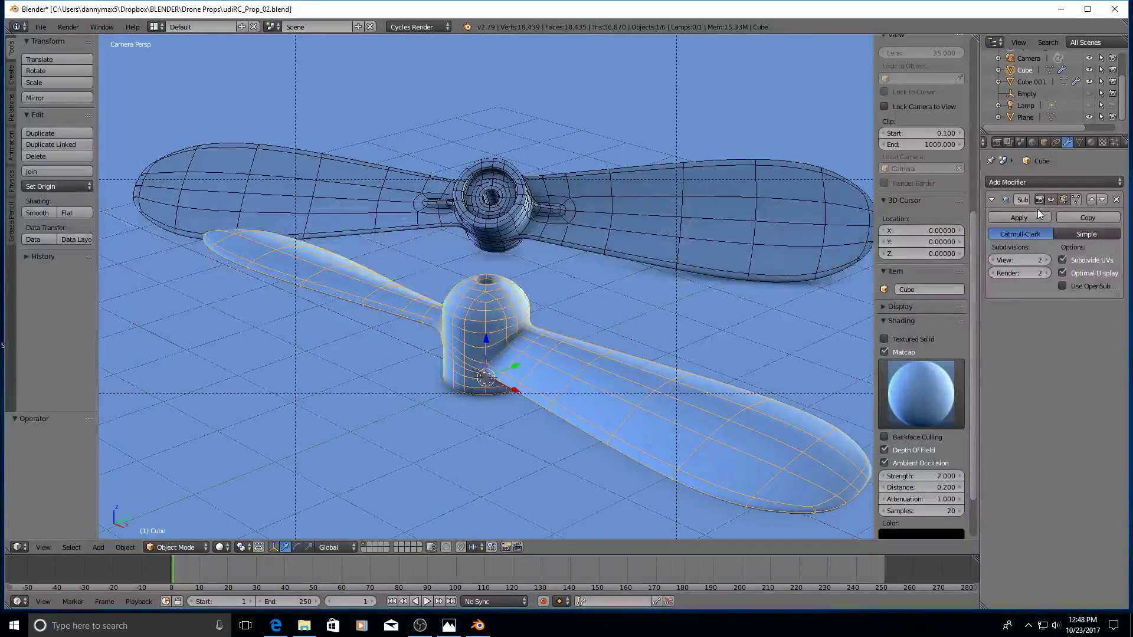
pyautogui.click(1049, 200)
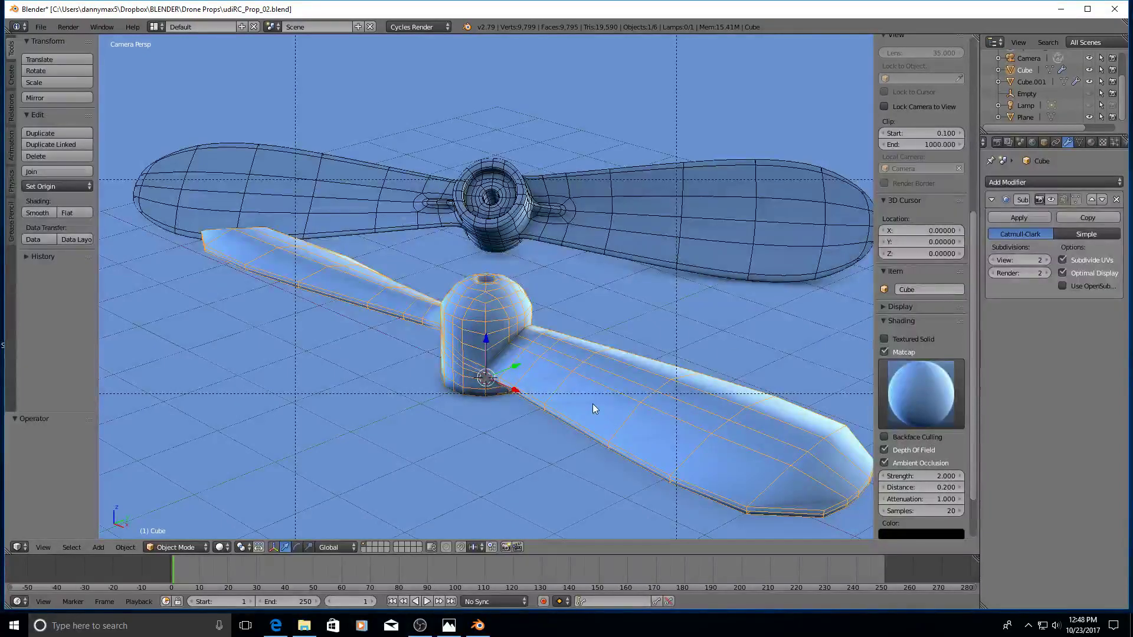
pyautogui.scroll(2, 588, 389)
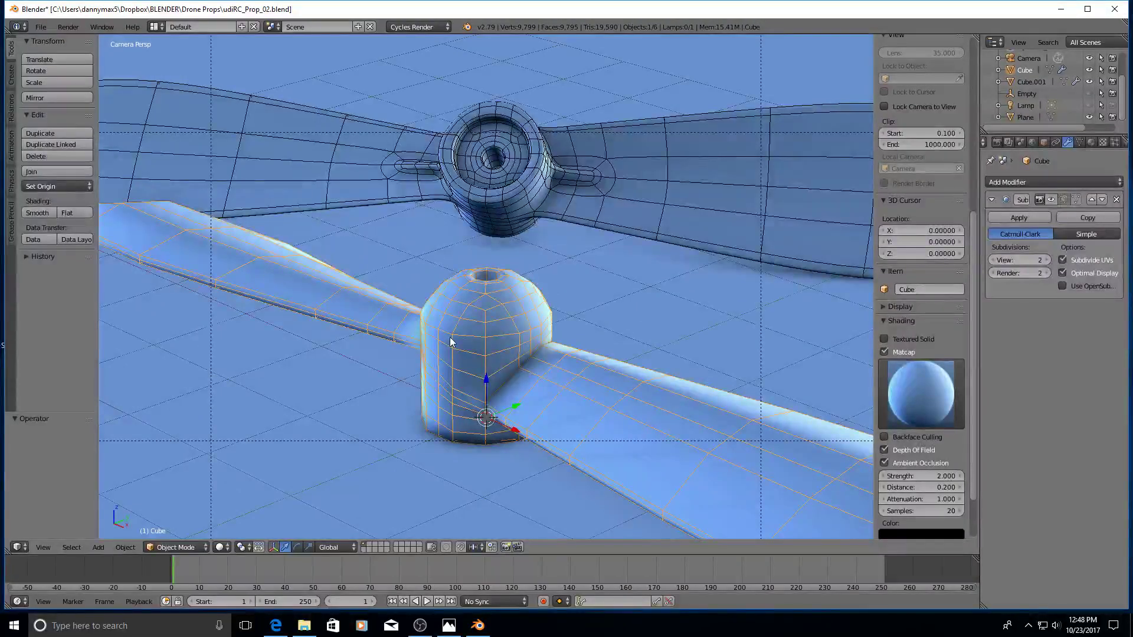
pyautogui.scroll(3, 450, 339)
pyautogui.scroll(-5, 450, 341)
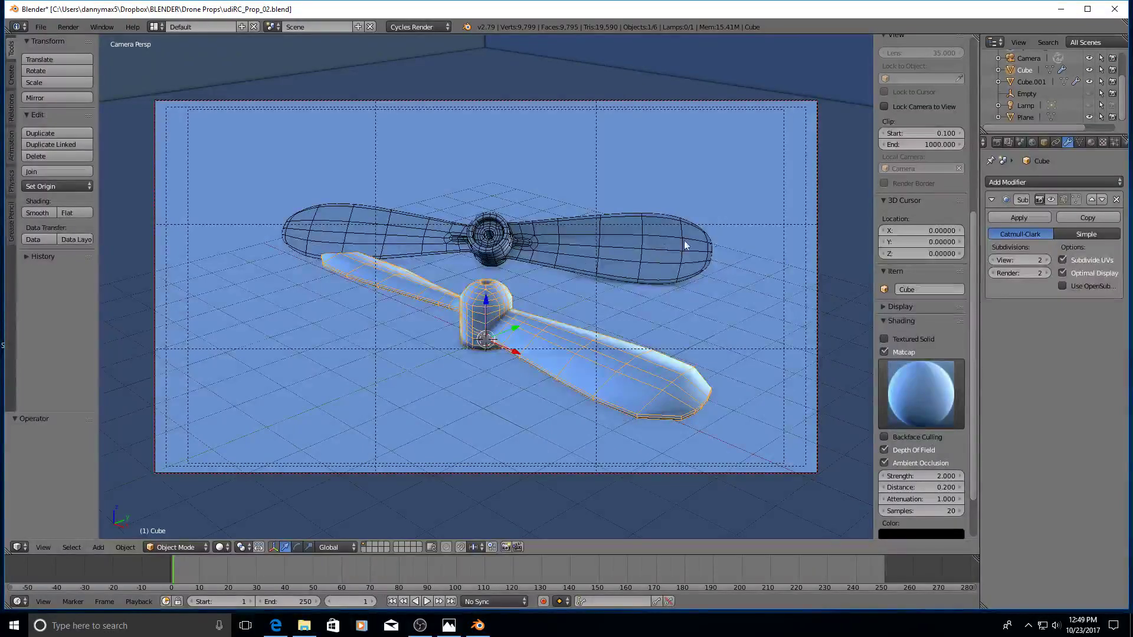
pyautogui.scroll(2, 670, 299)
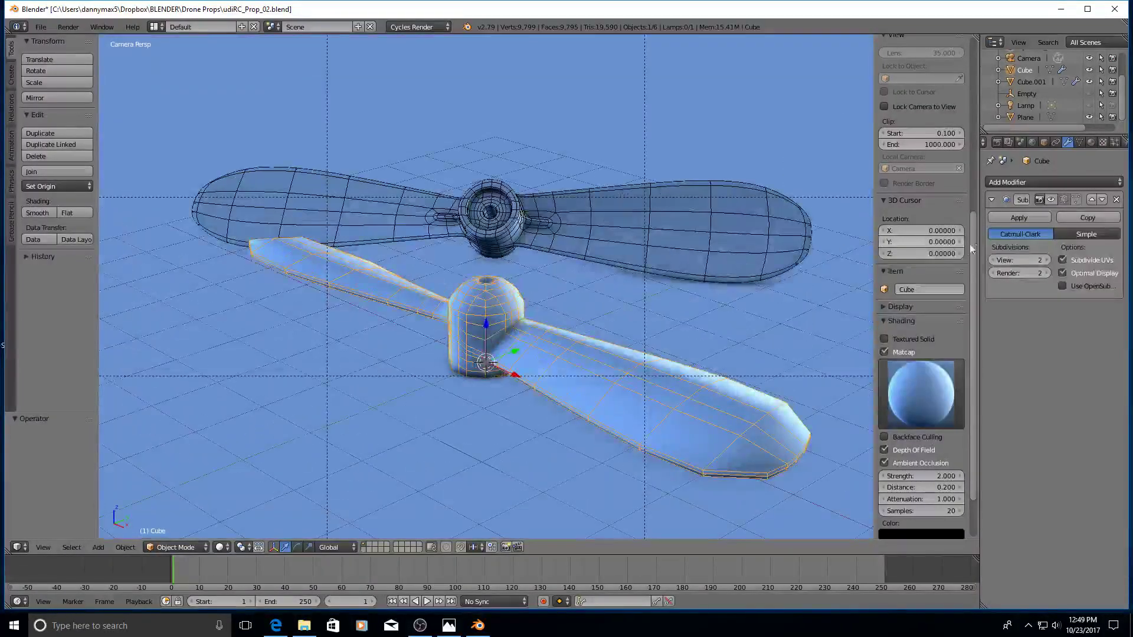
pyautogui.click(1052, 199)
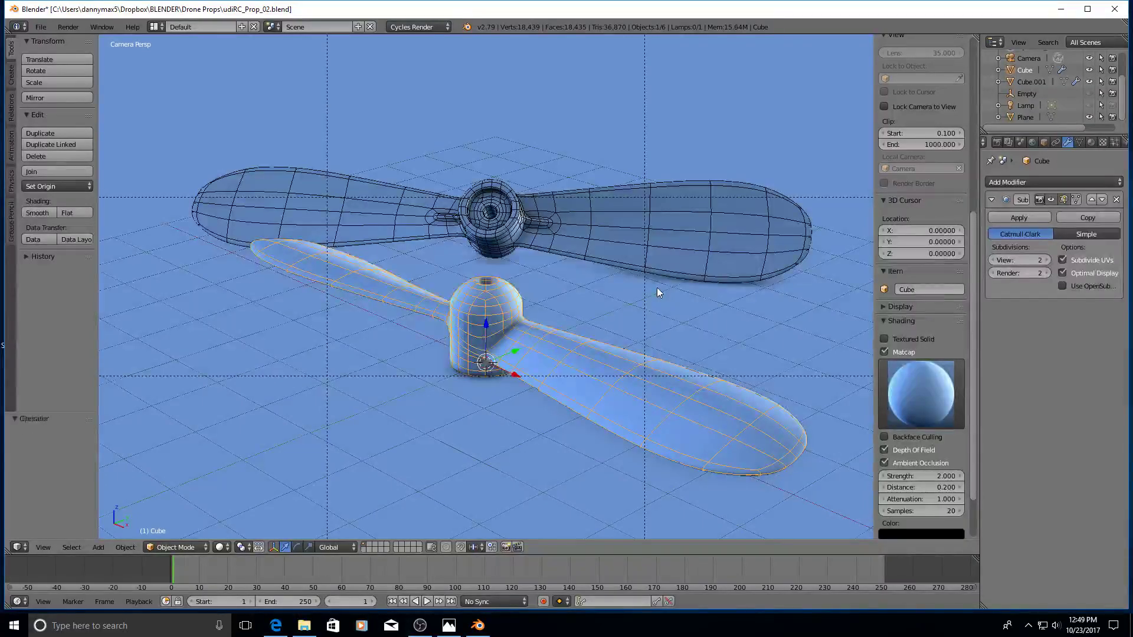
# Deselect everything and fit the whole camera frame in the viewport.
pyautogui.press('a')
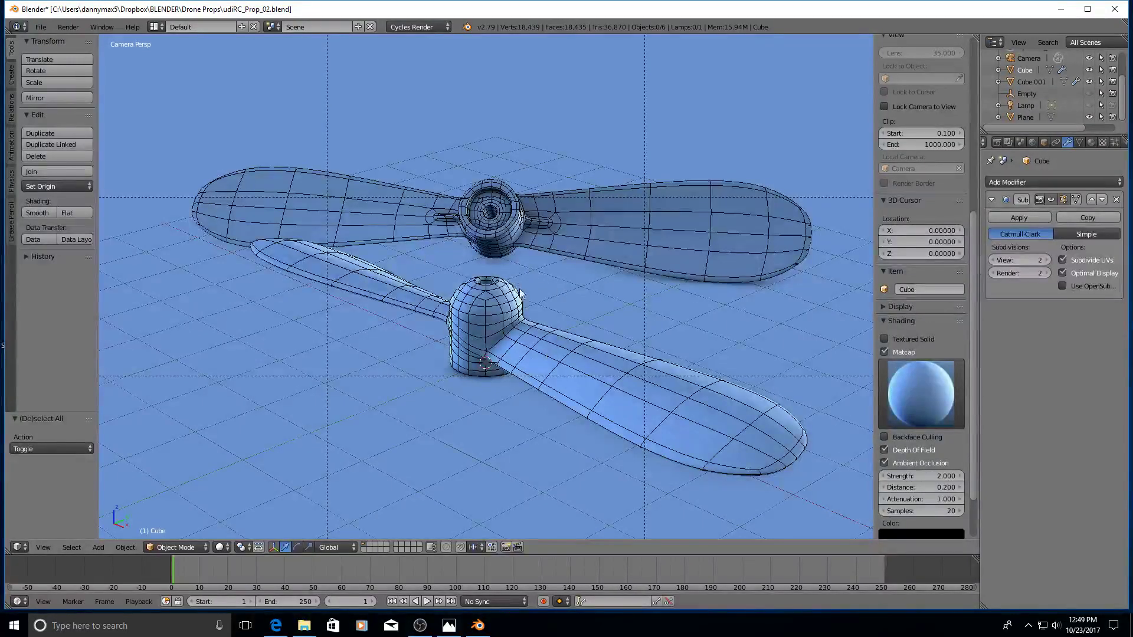
pyautogui.press('Home')
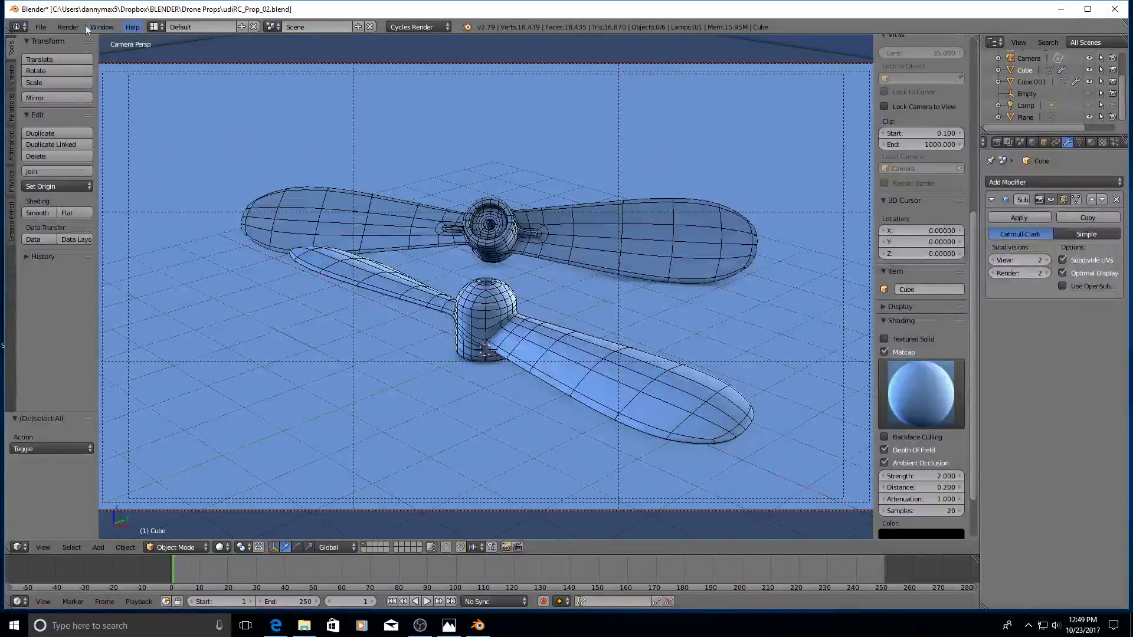
pyautogui.click(67, 25)
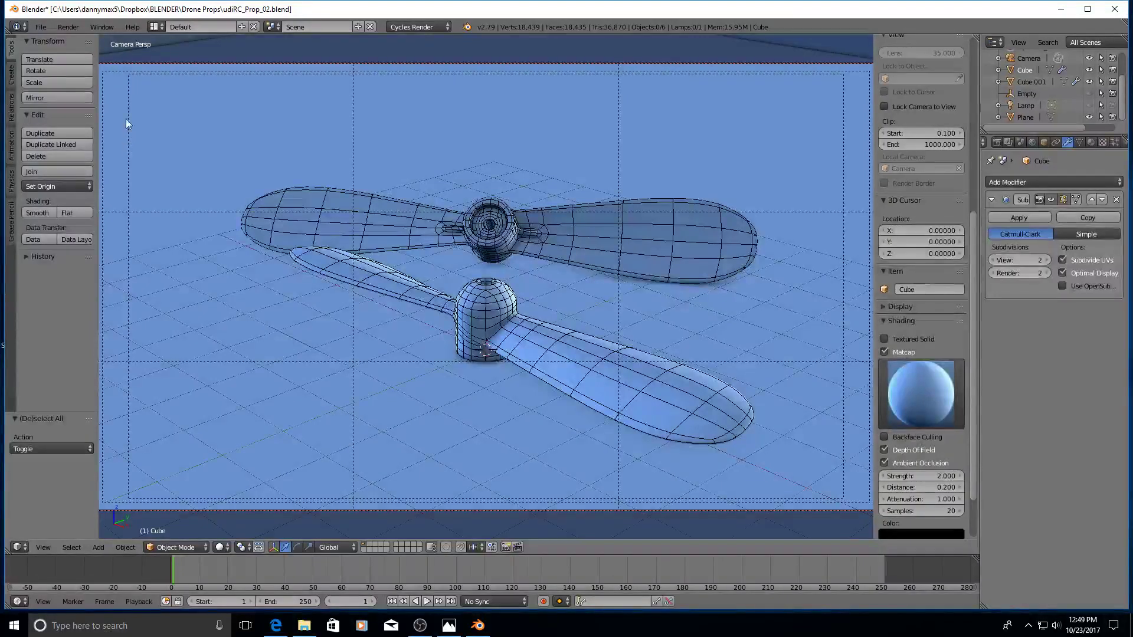
# Create an OpenGL Render Image of the camera view and zoom the result to inspect it.
pyautogui.click(70, 26)
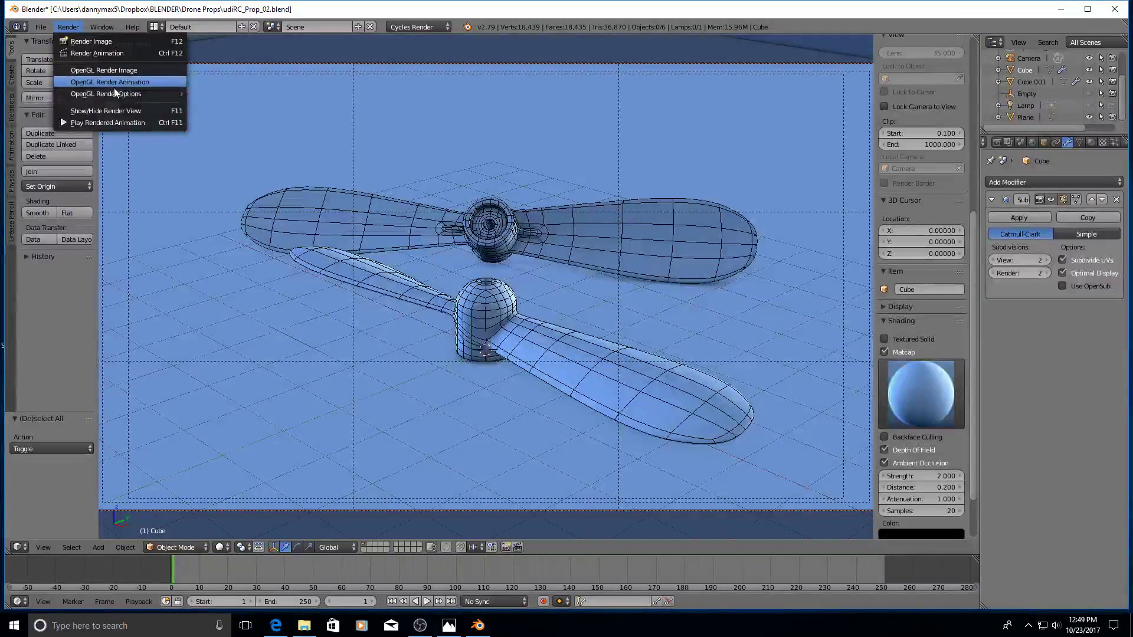
pyautogui.moveTo(104, 70)
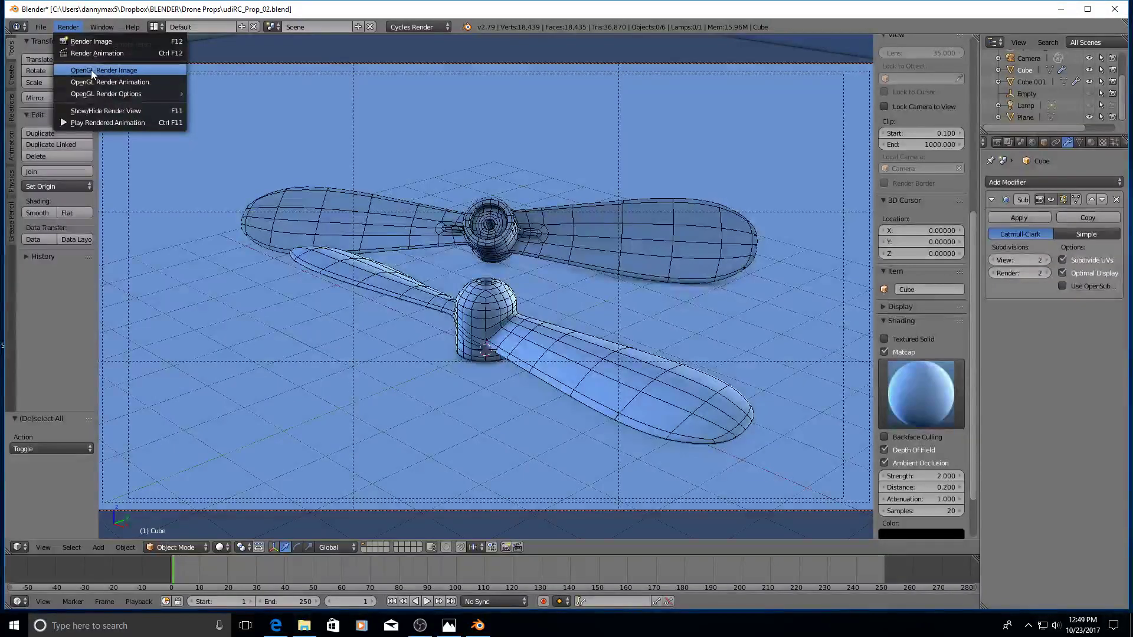
pyautogui.click(128, 69)
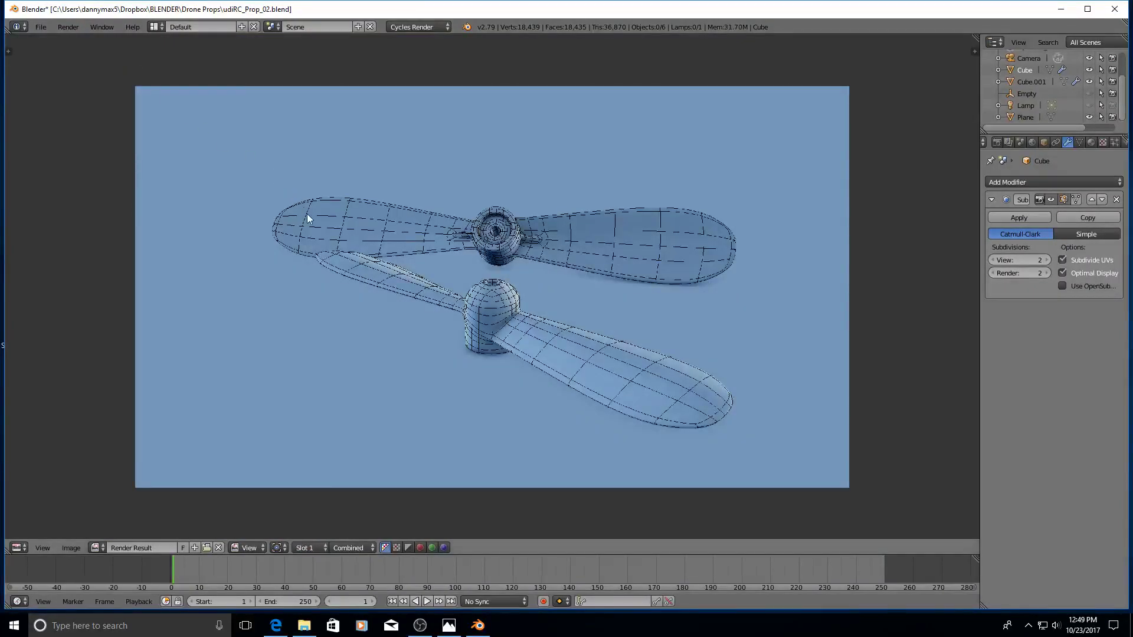
pyautogui.scroll(4, 521, 277)
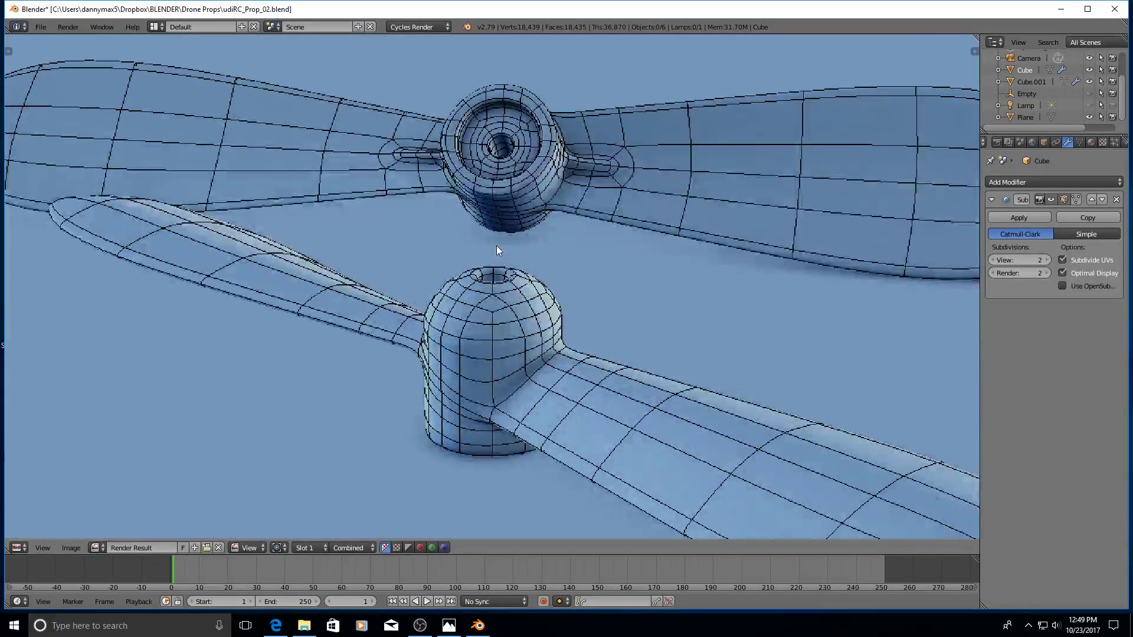
pyautogui.scroll(-2, 497, 245)
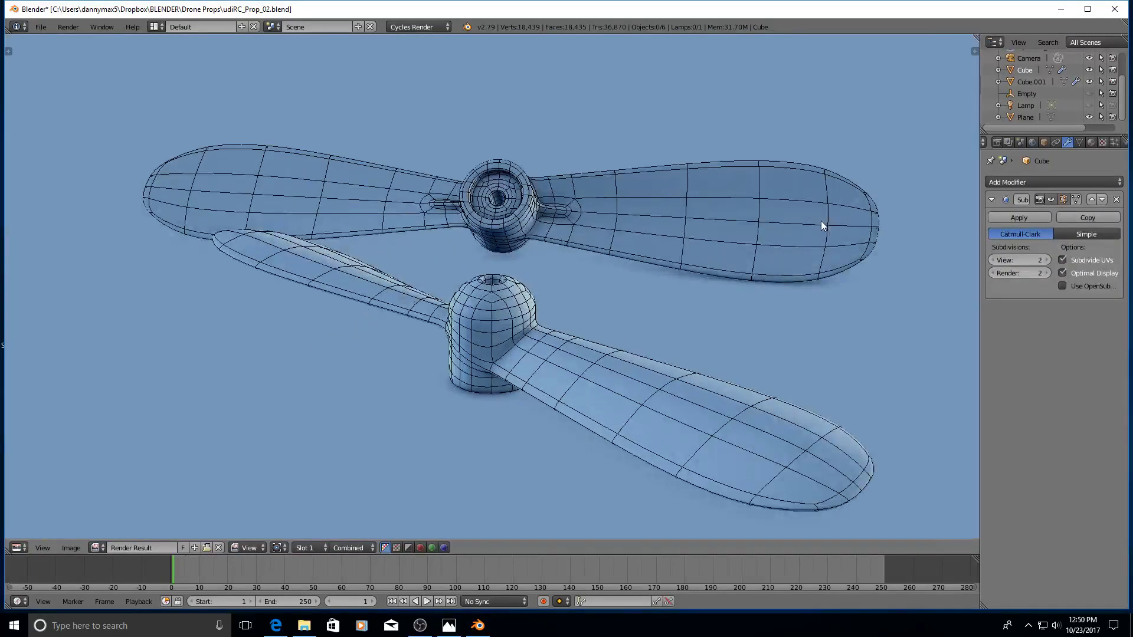
# Check the Render properties, showing a 1920 × 1080 px resolution.
pyautogui.click(997, 143)
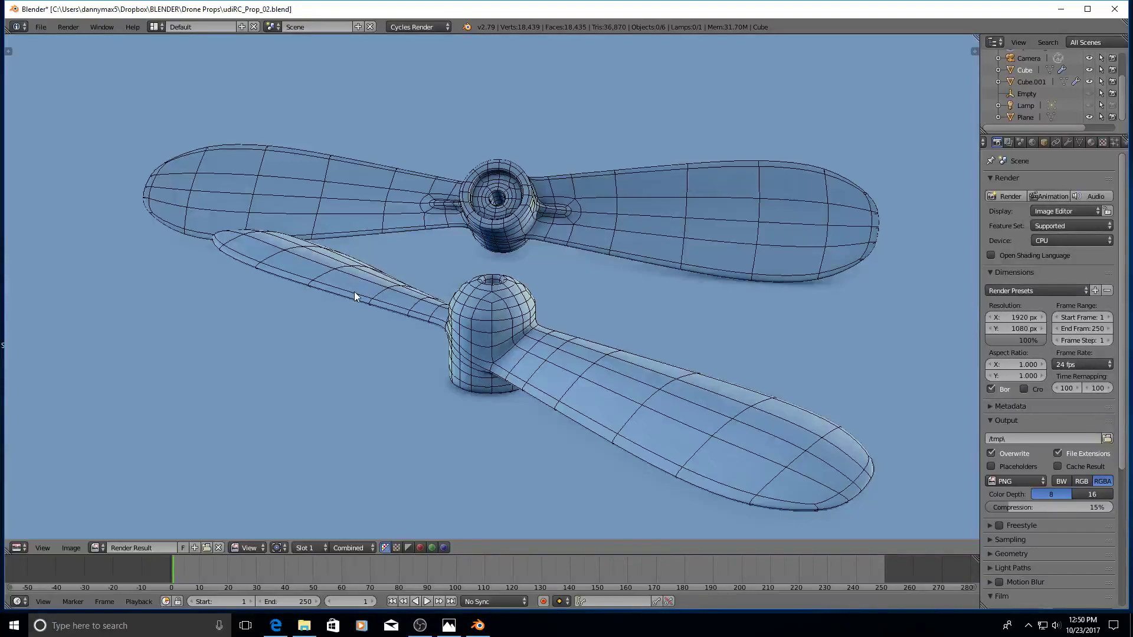
pyautogui.scroll(2, 354, 291)
pyautogui.scroll(-3, 352, 291)
# Zoom around the Render Result, then return to the camera view.
pyautogui.press('F12')
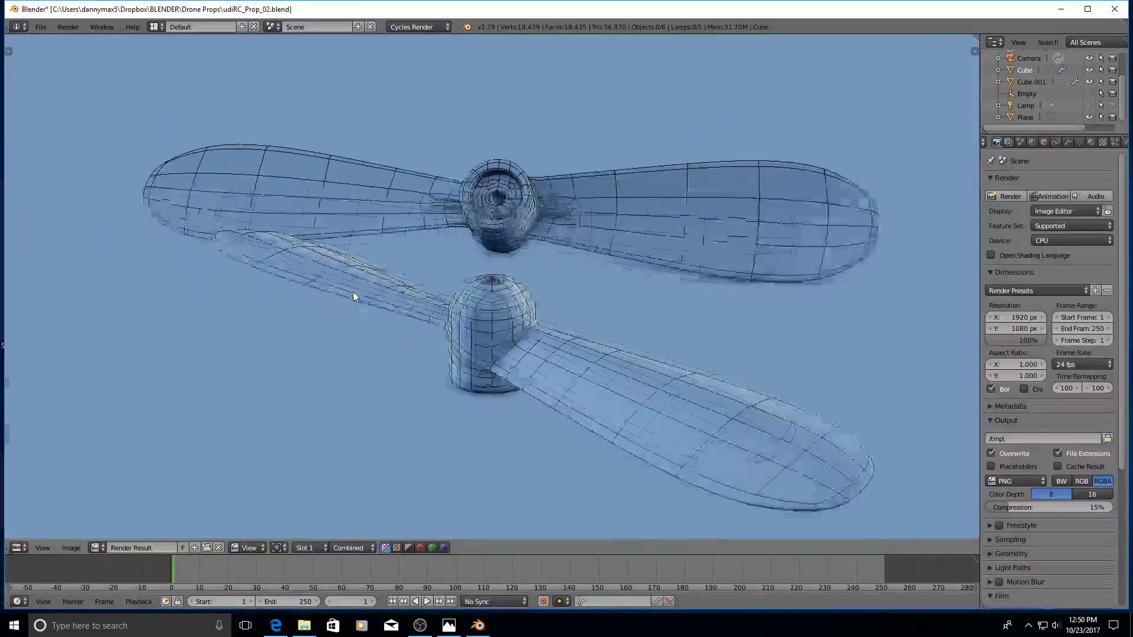
pyautogui.scroll(3, 352, 291)
pyautogui.scroll(2, 352, 291)
pyautogui.scroll(1, 353, 291)
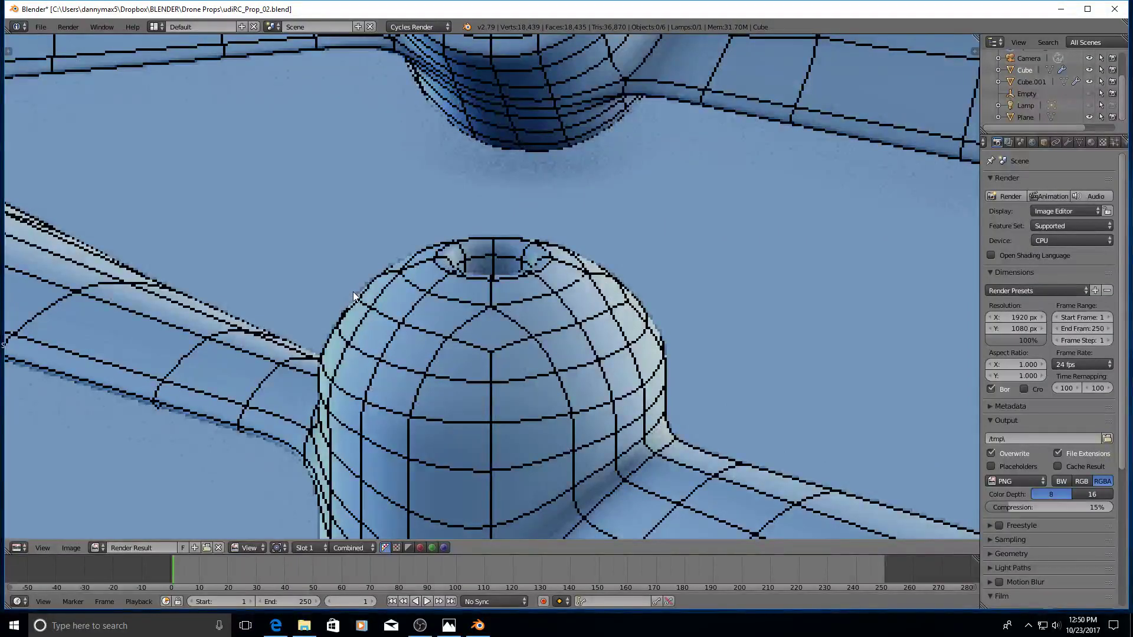
pyautogui.scroll(-3, 353, 291)
pyautogui.scroll(-1, 353, 291)
pyautogui.scroll(-2, 353, 292)
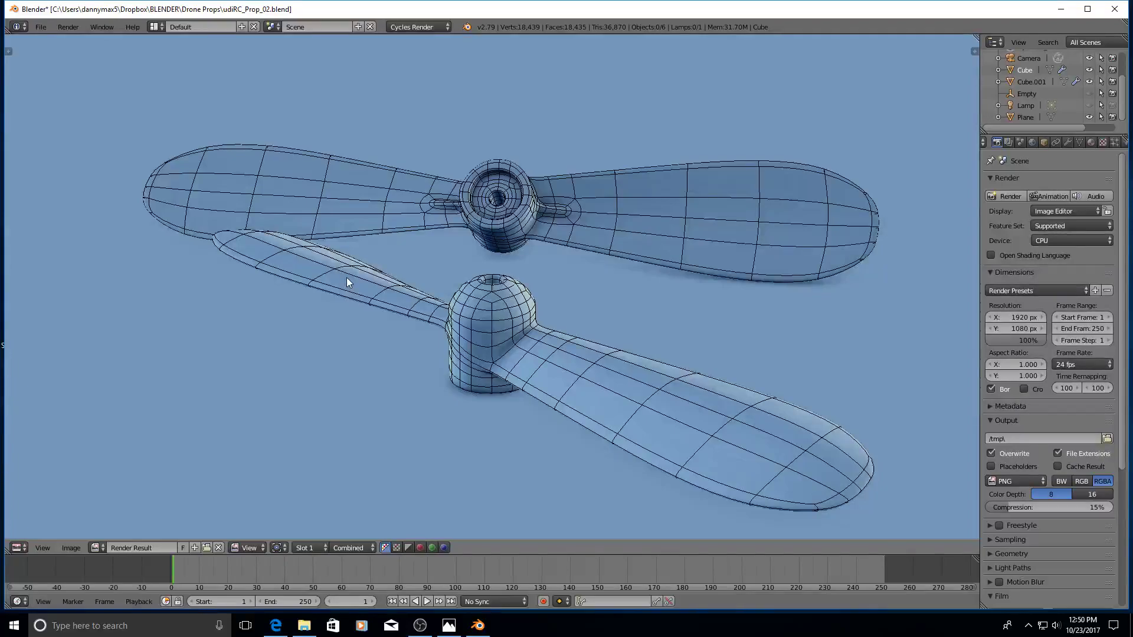
pyautogui.press('Escape')
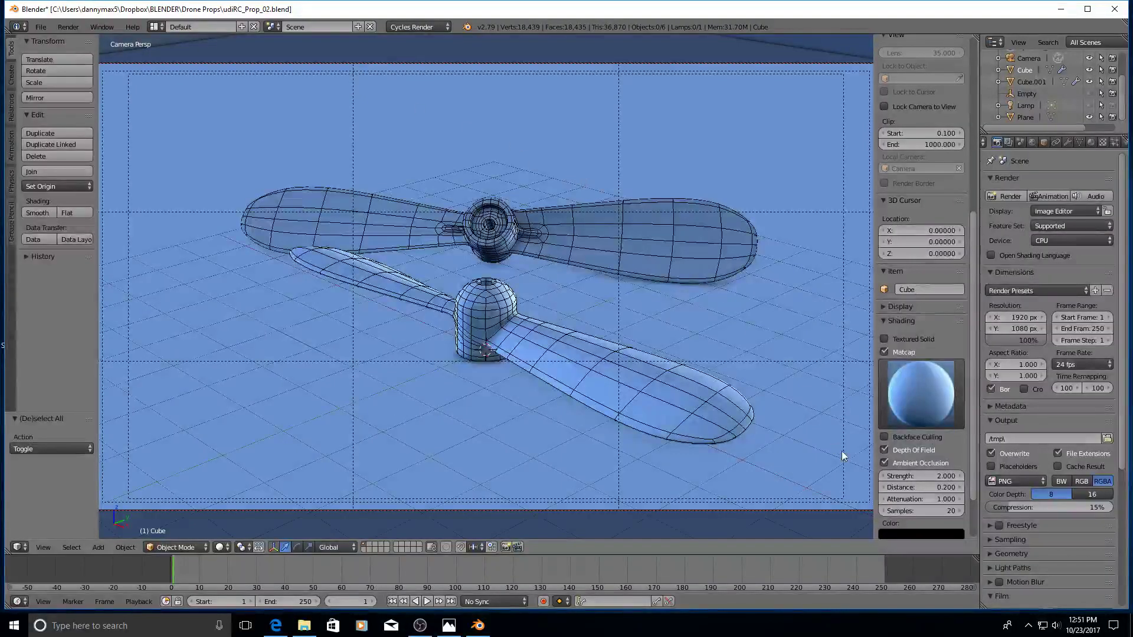
pyautogui.click(1028, 626)
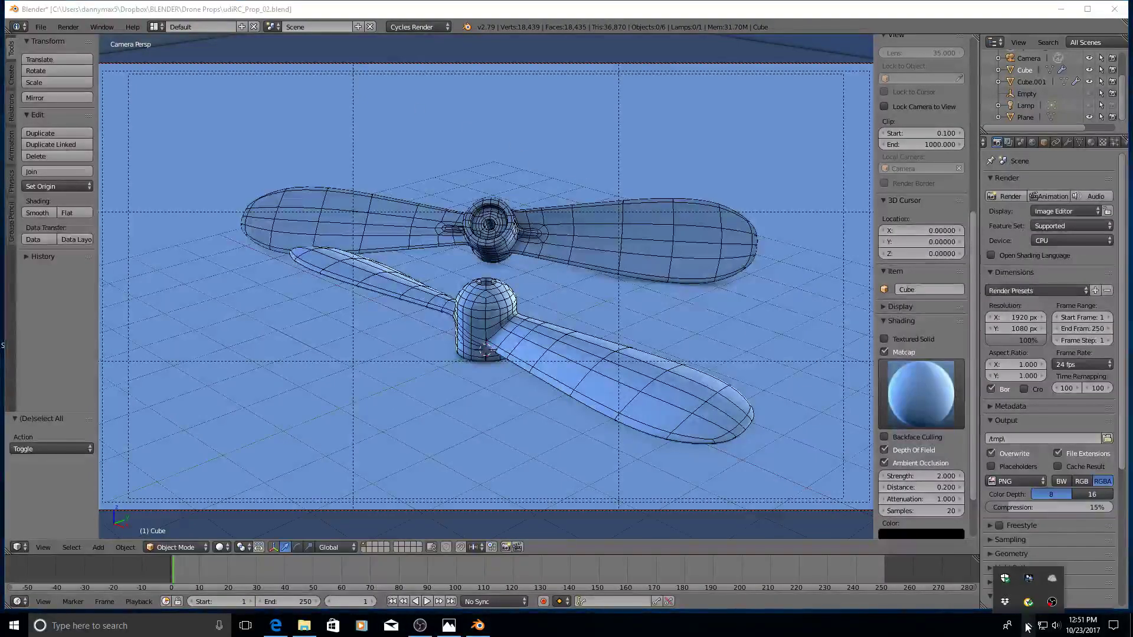